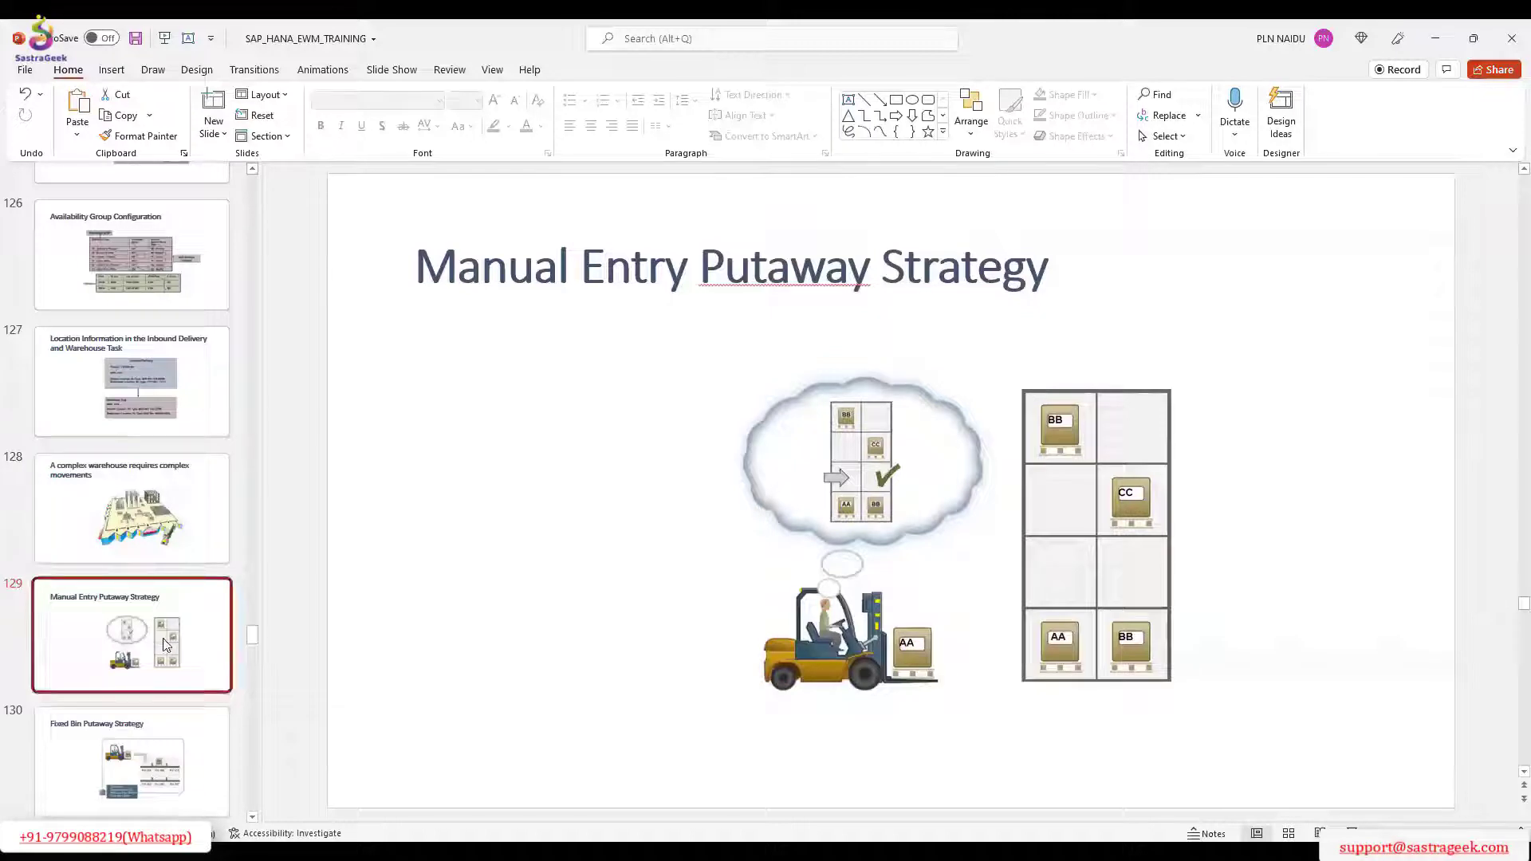
Step: Review the putaway strategy slides from Fixed Bin through Pallet Storage, up to the Storage Type Determination slide
key("Down")
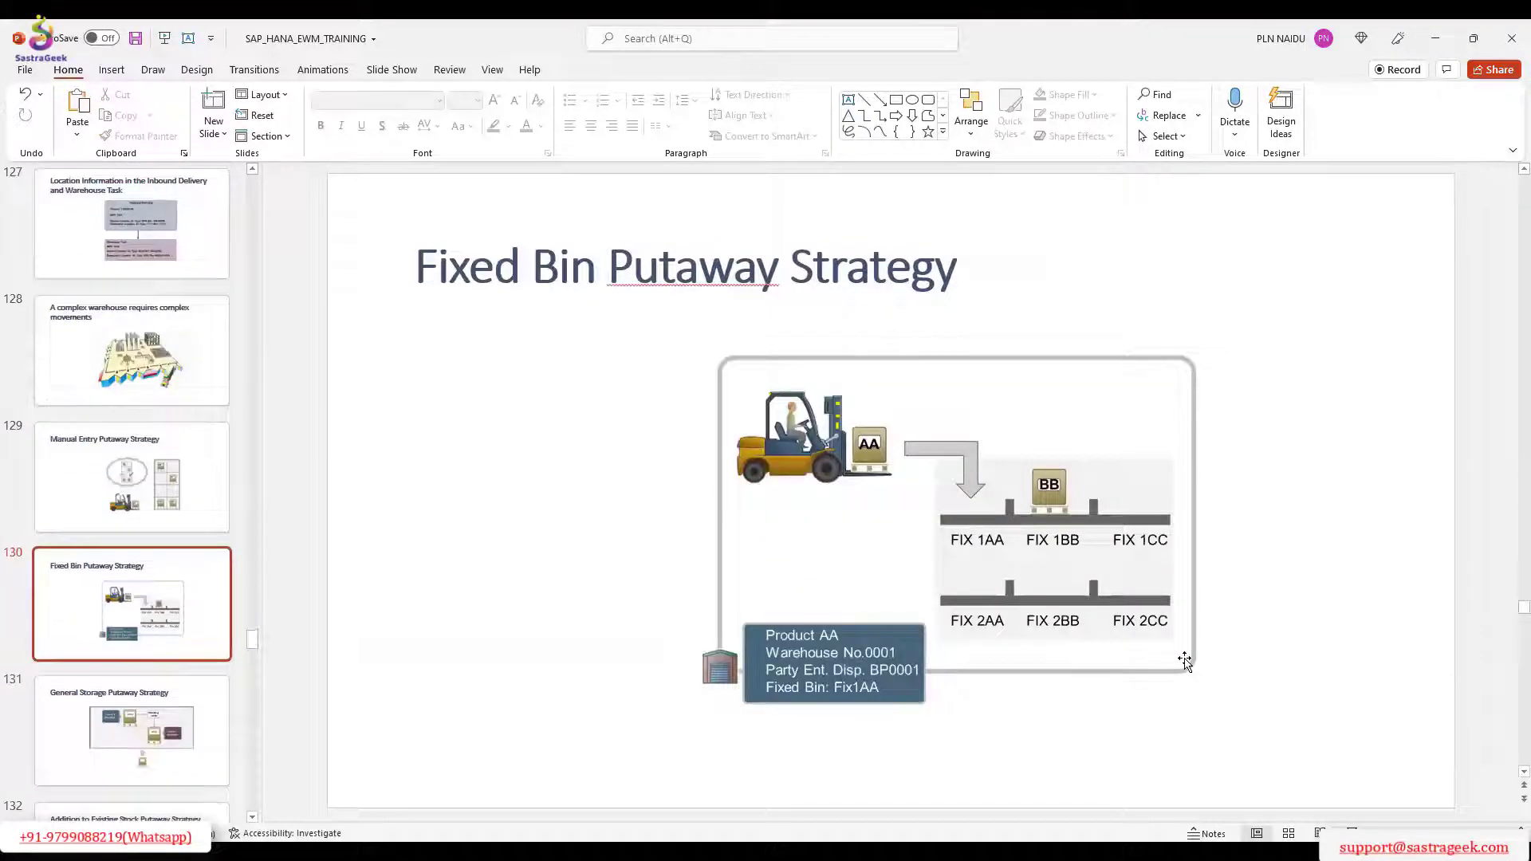
key("Down")
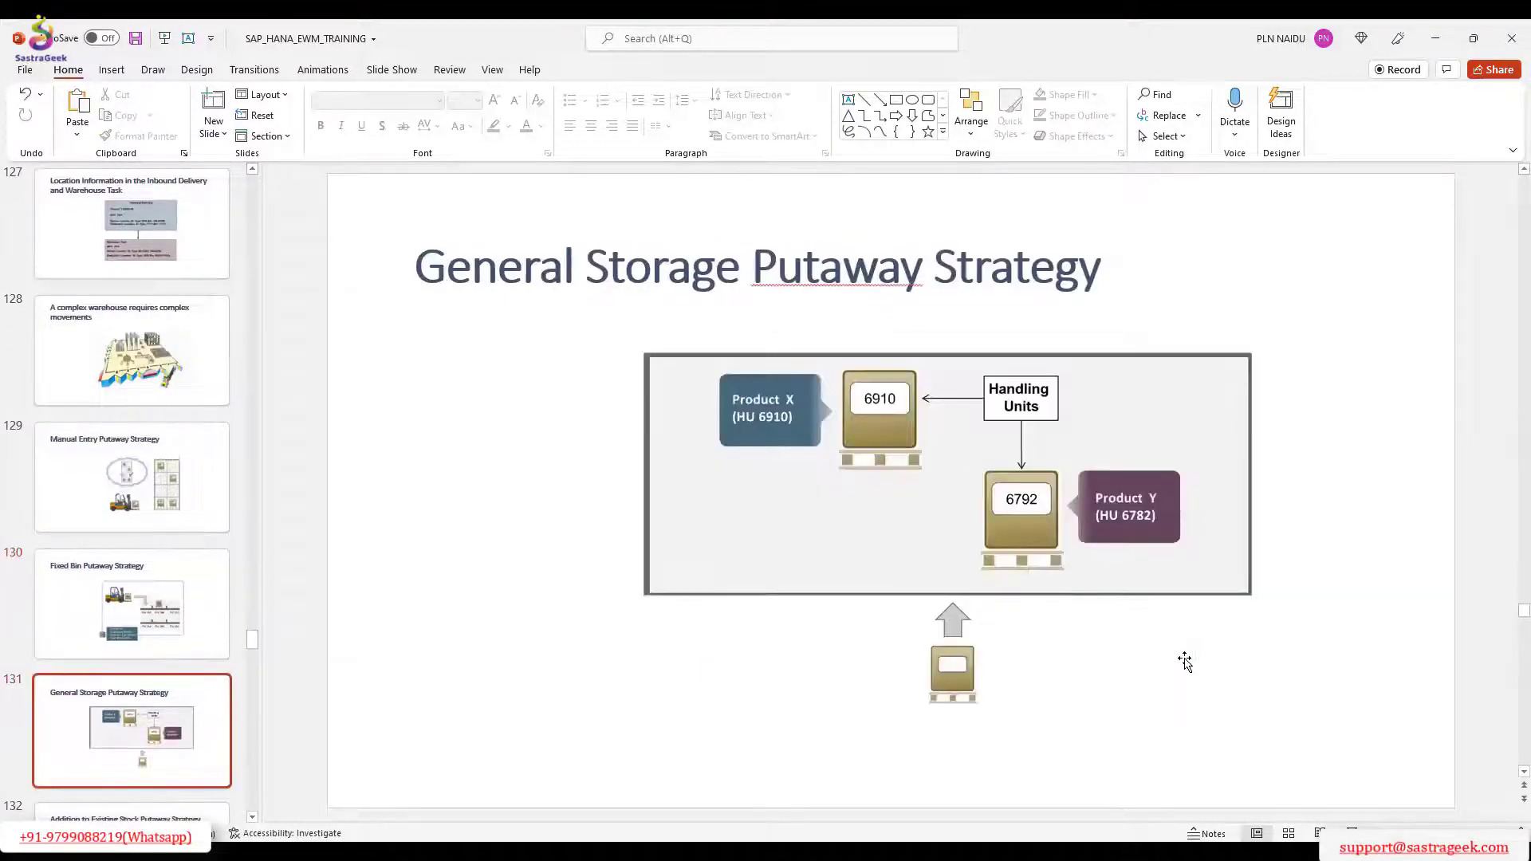
key("Down")
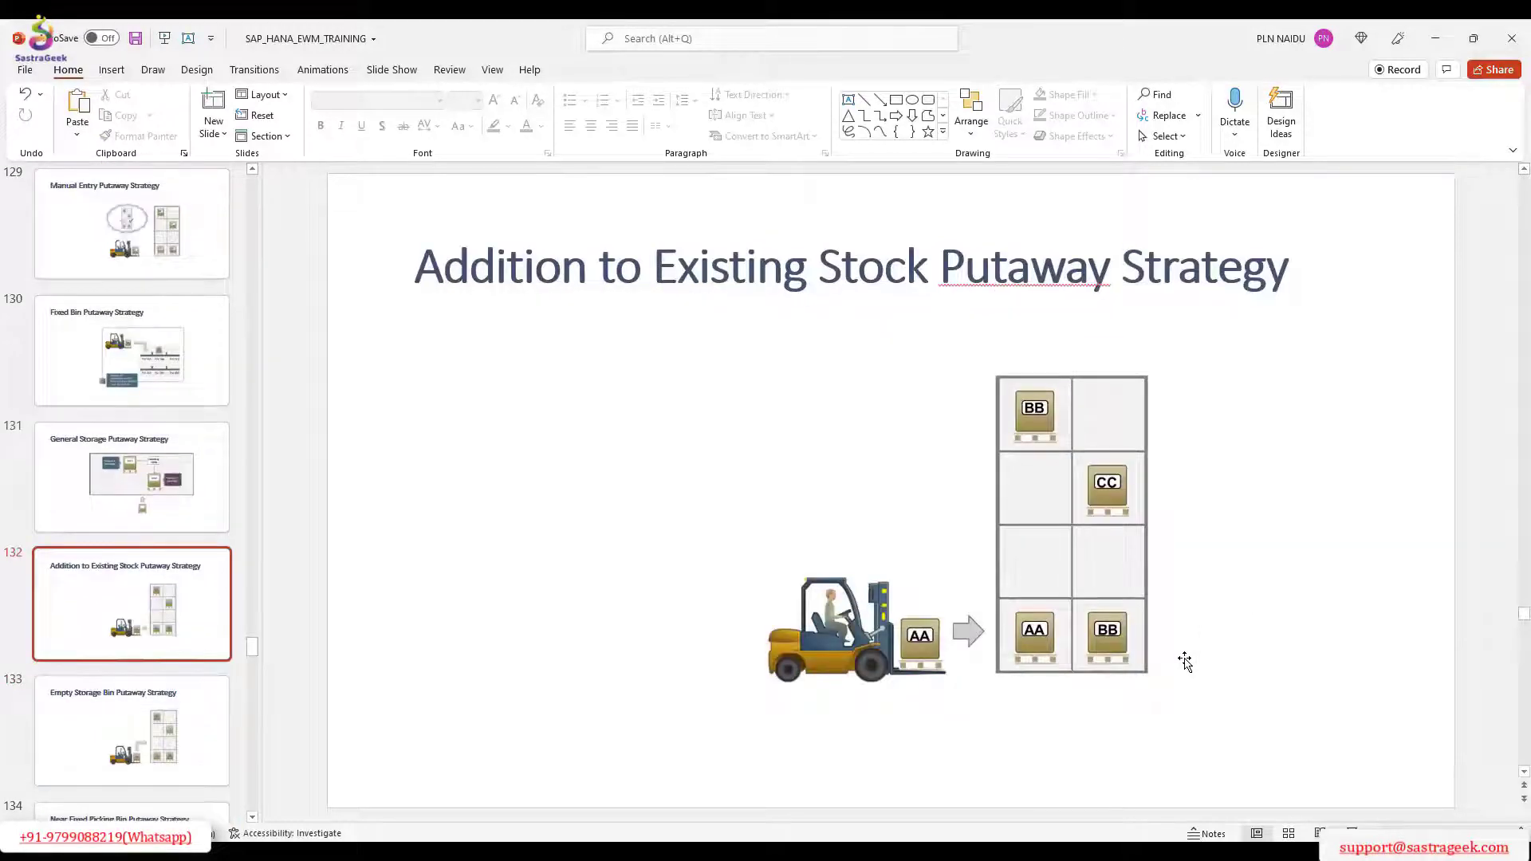
key("Down")
key("Down")
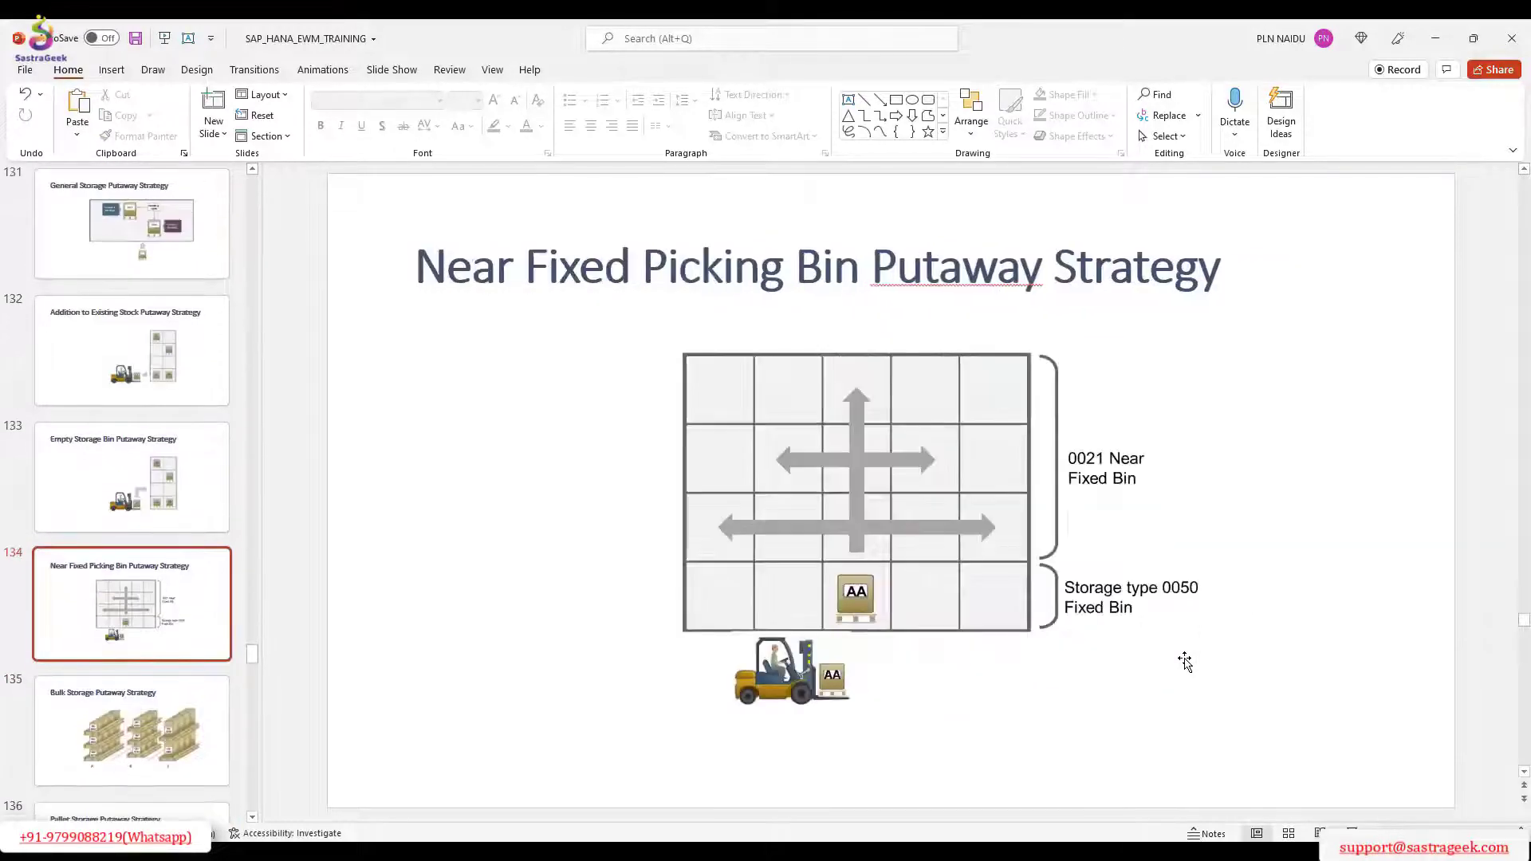
key("Up")
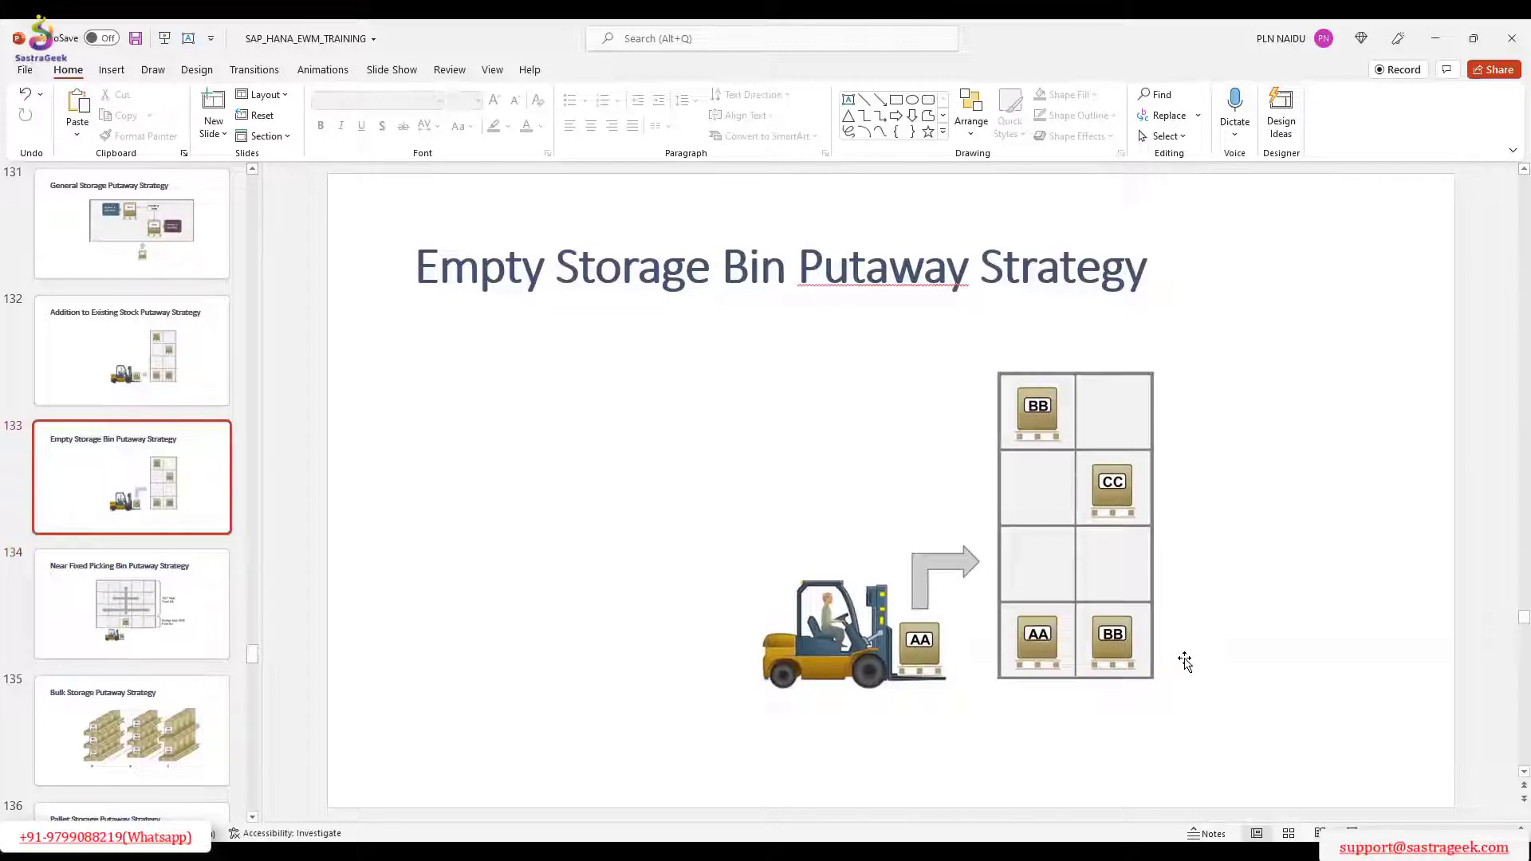
key("Down")
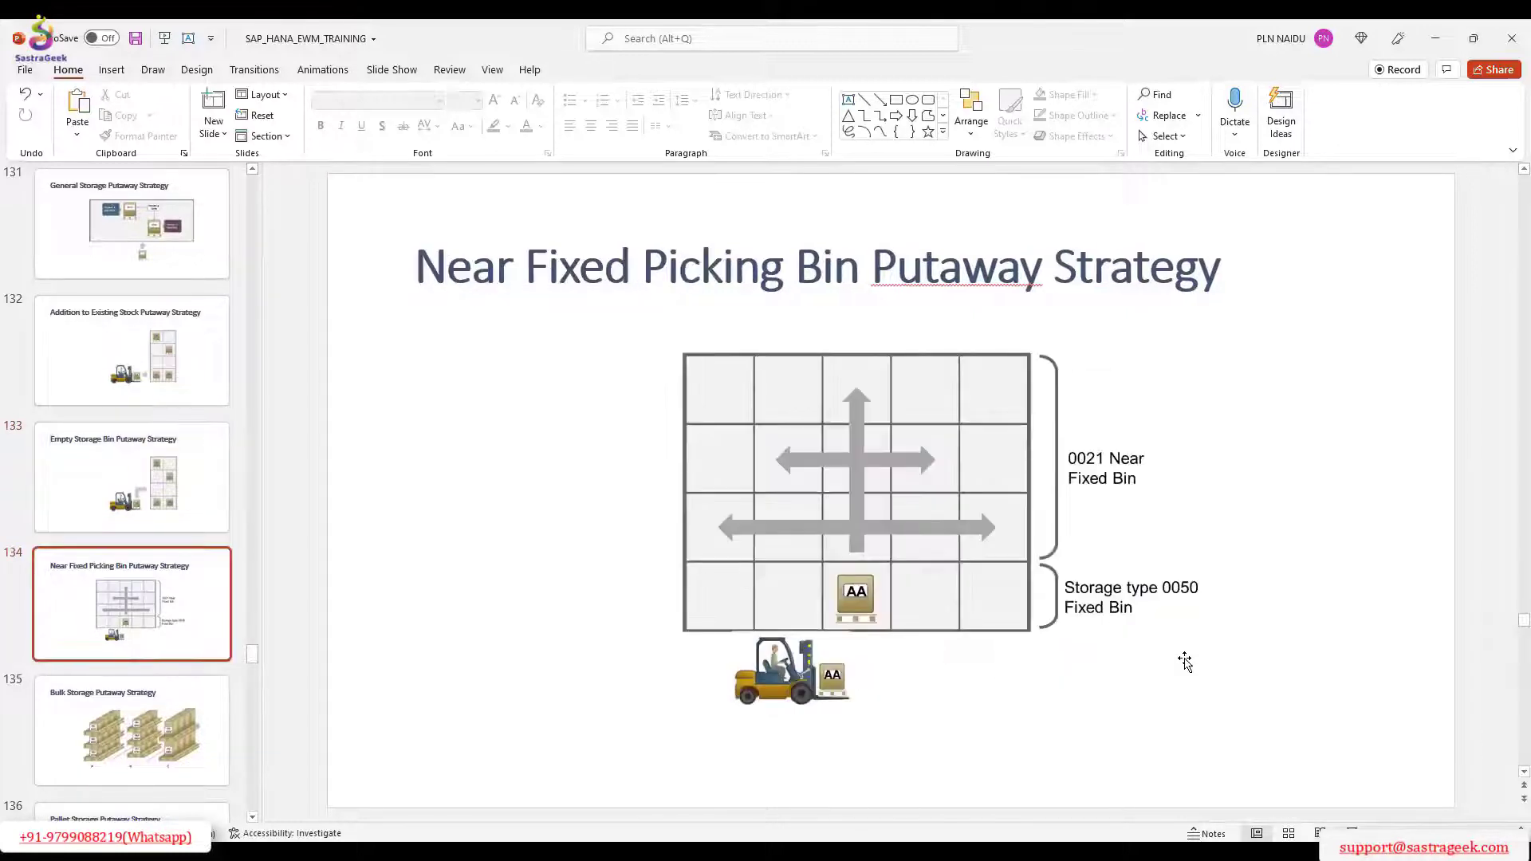
key("Down")
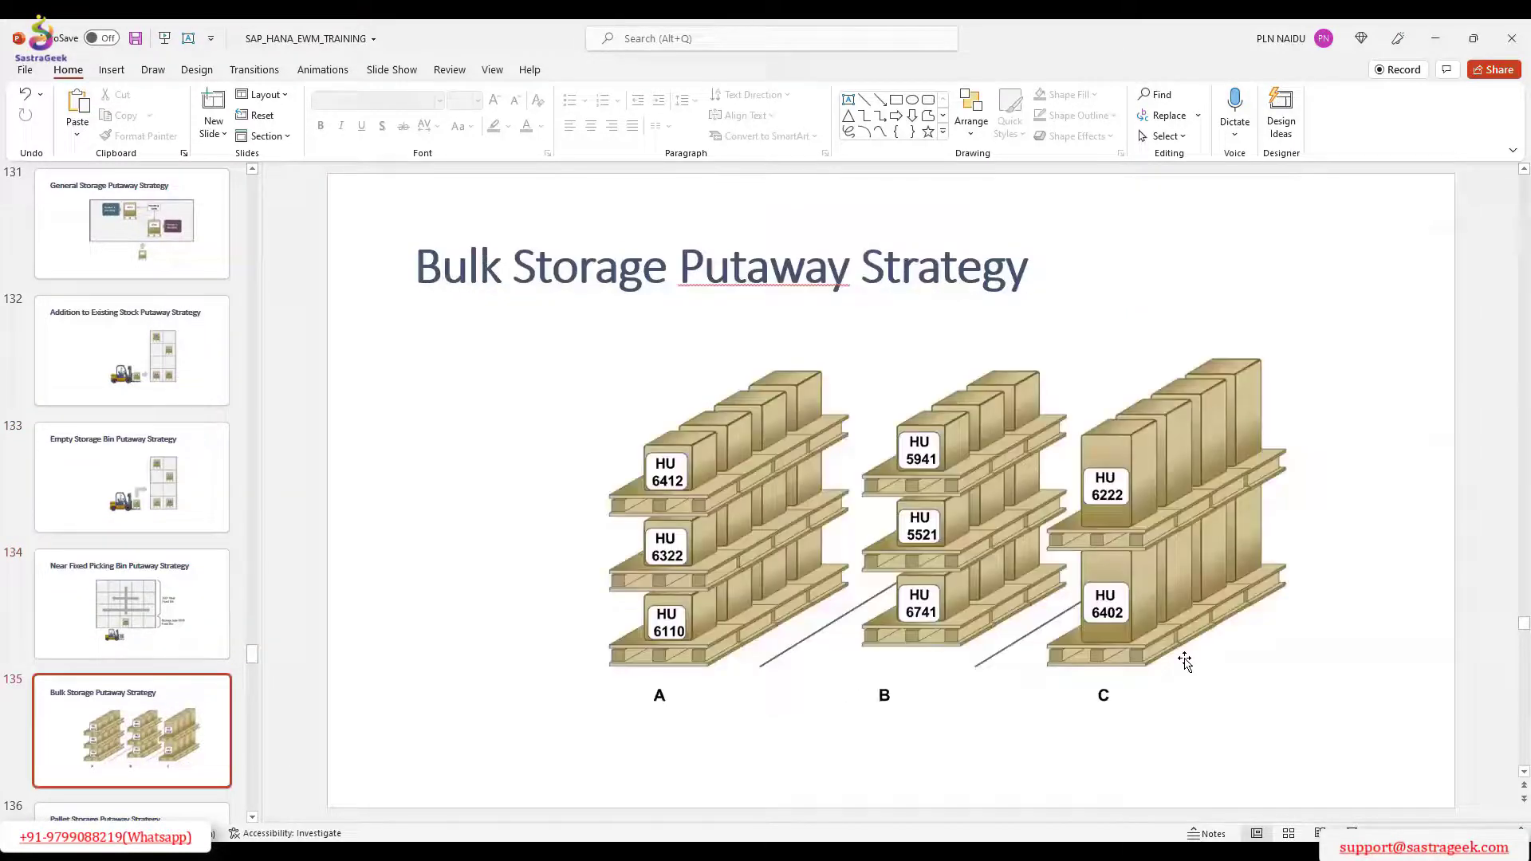
key("Down")
key("Down")
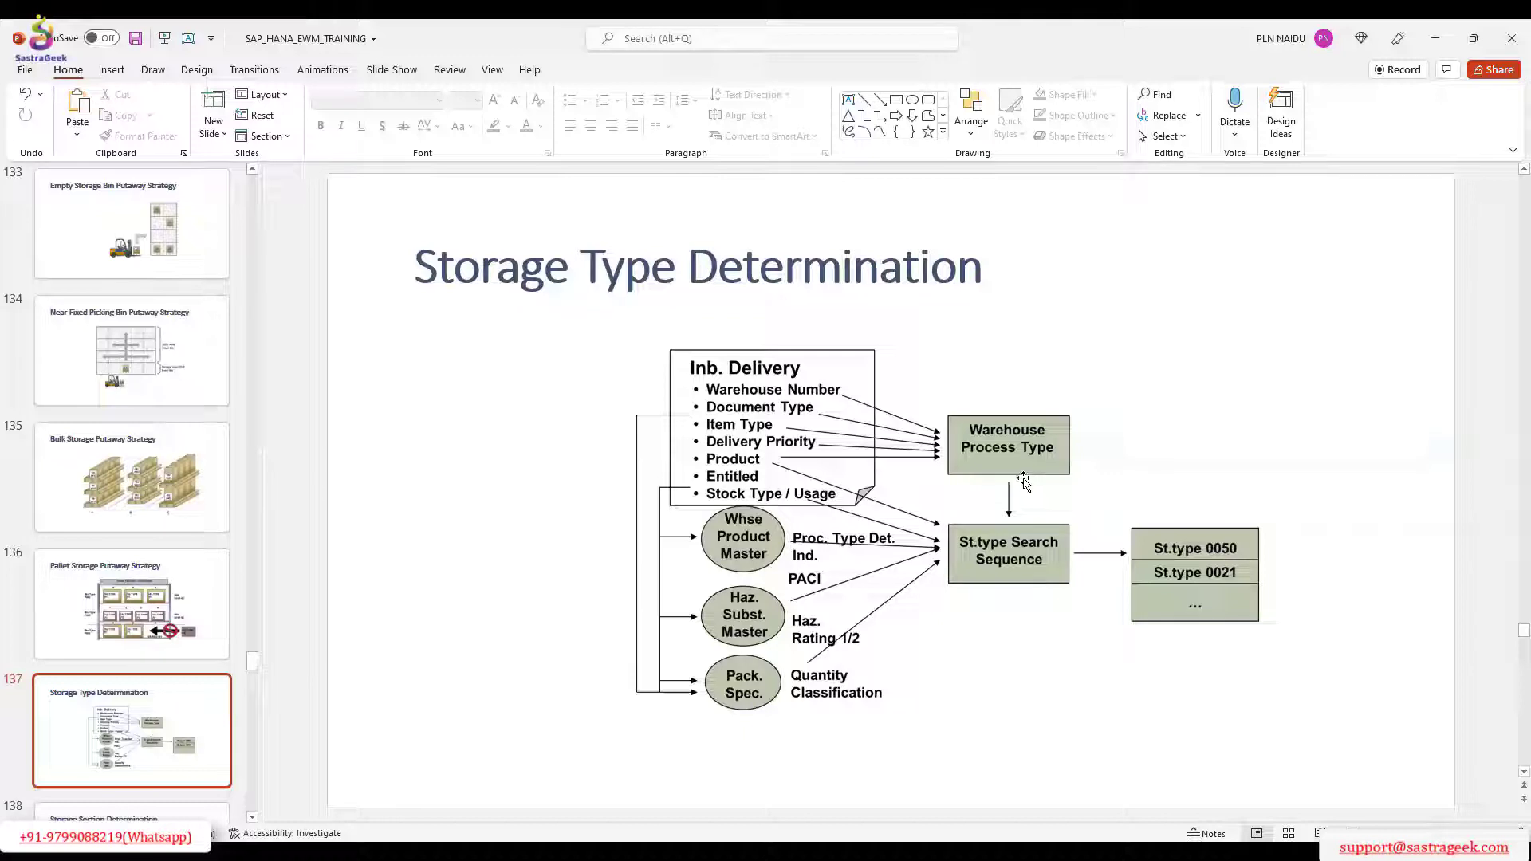
Step: Examine the storage section, storage bin and storage type determination slides, ending with Storage Type Search Sequence Determination
scroll(205, 605, "down", 2)
left_click(206, 605)
key("Down")
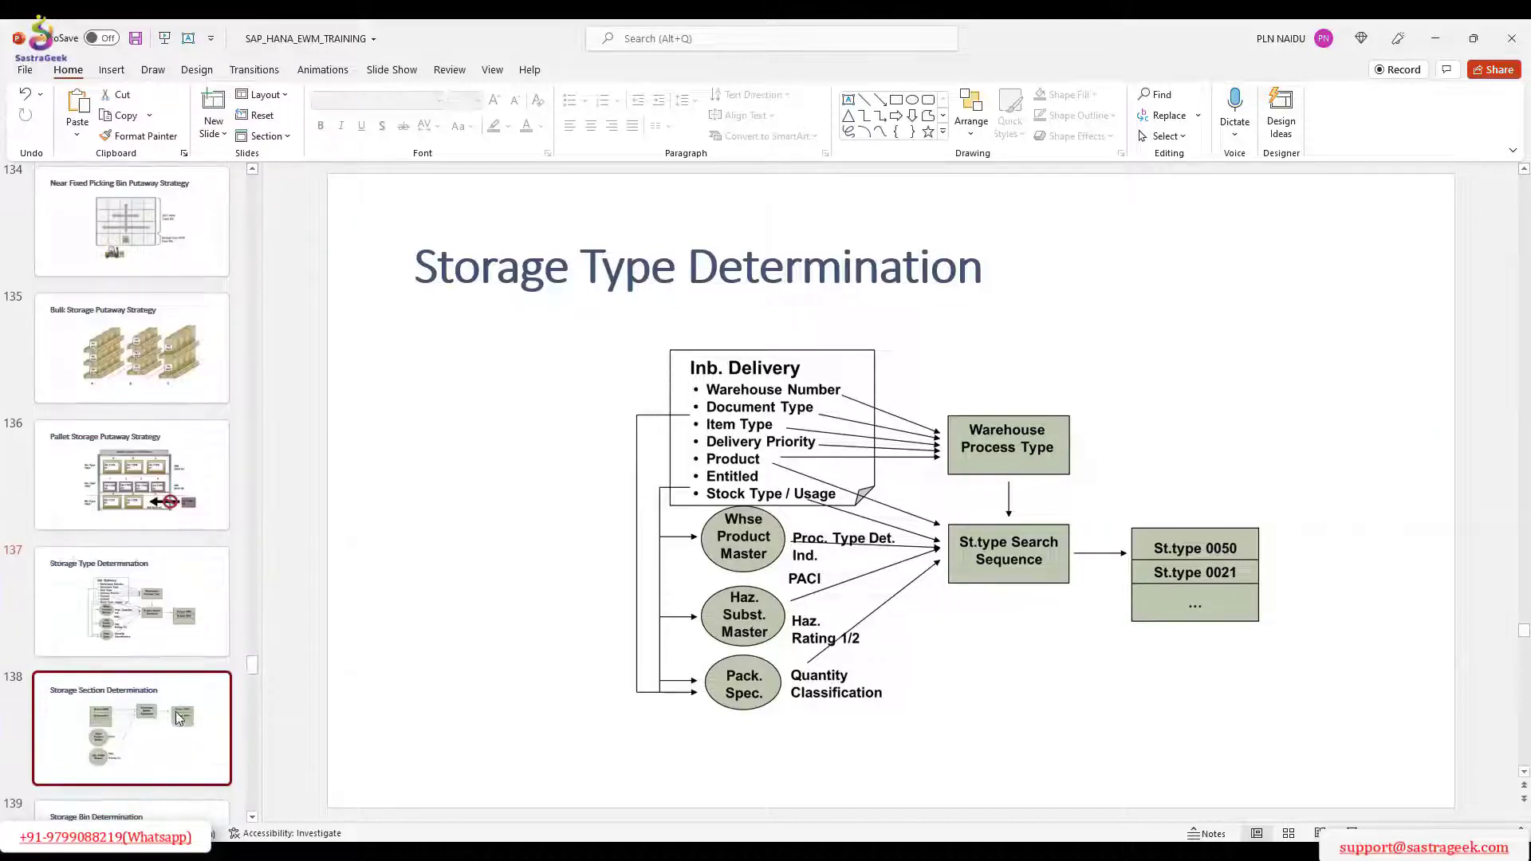
scroll(209, 612, "down", 1)
scroll(209, 611, "down", 1)
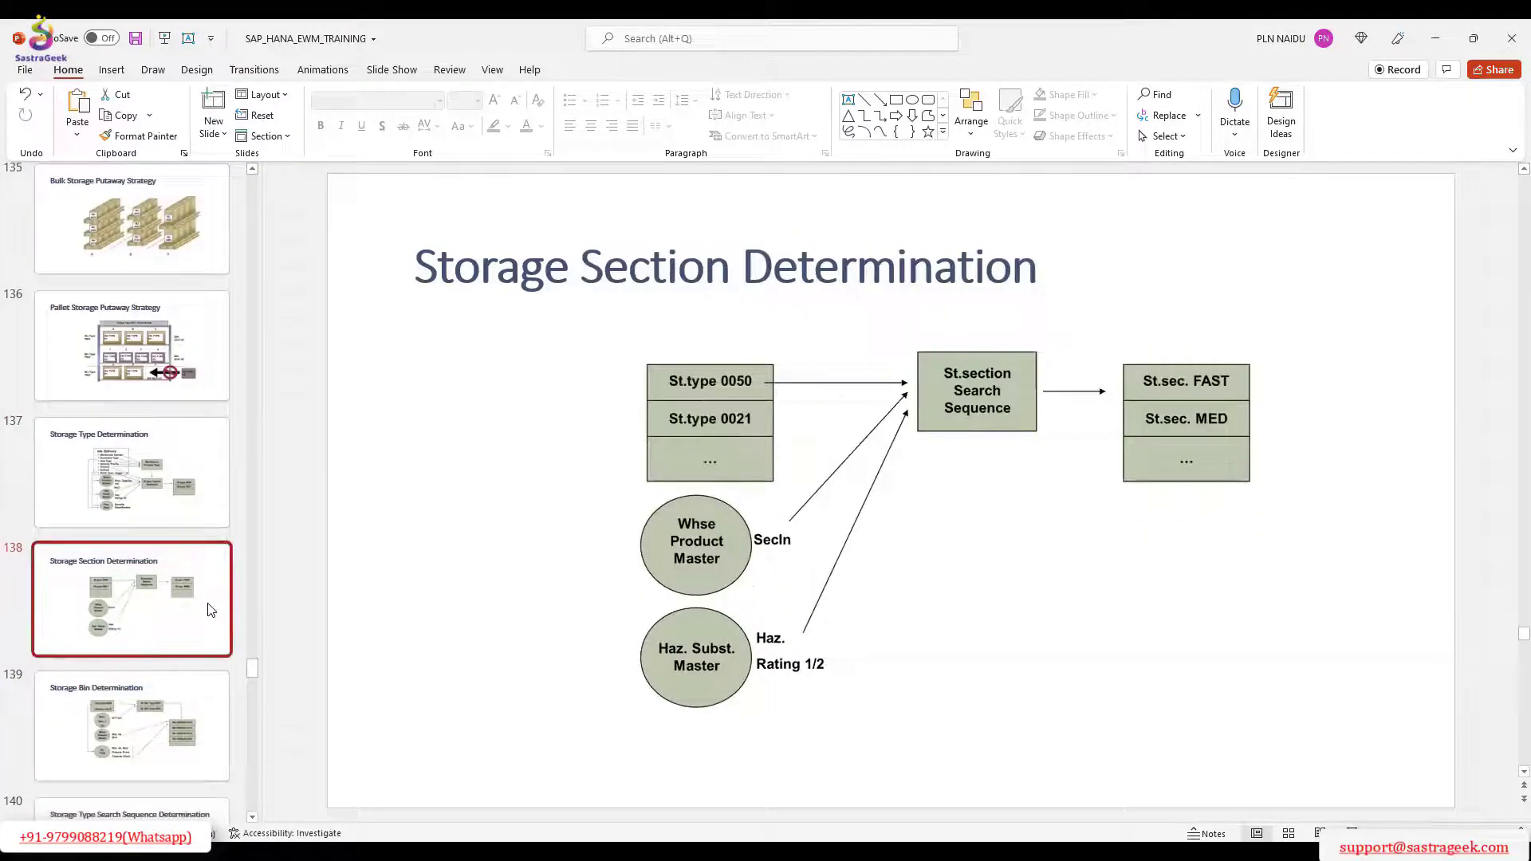
scroll(210, 610, "down", 1)
left_click(210, 610)
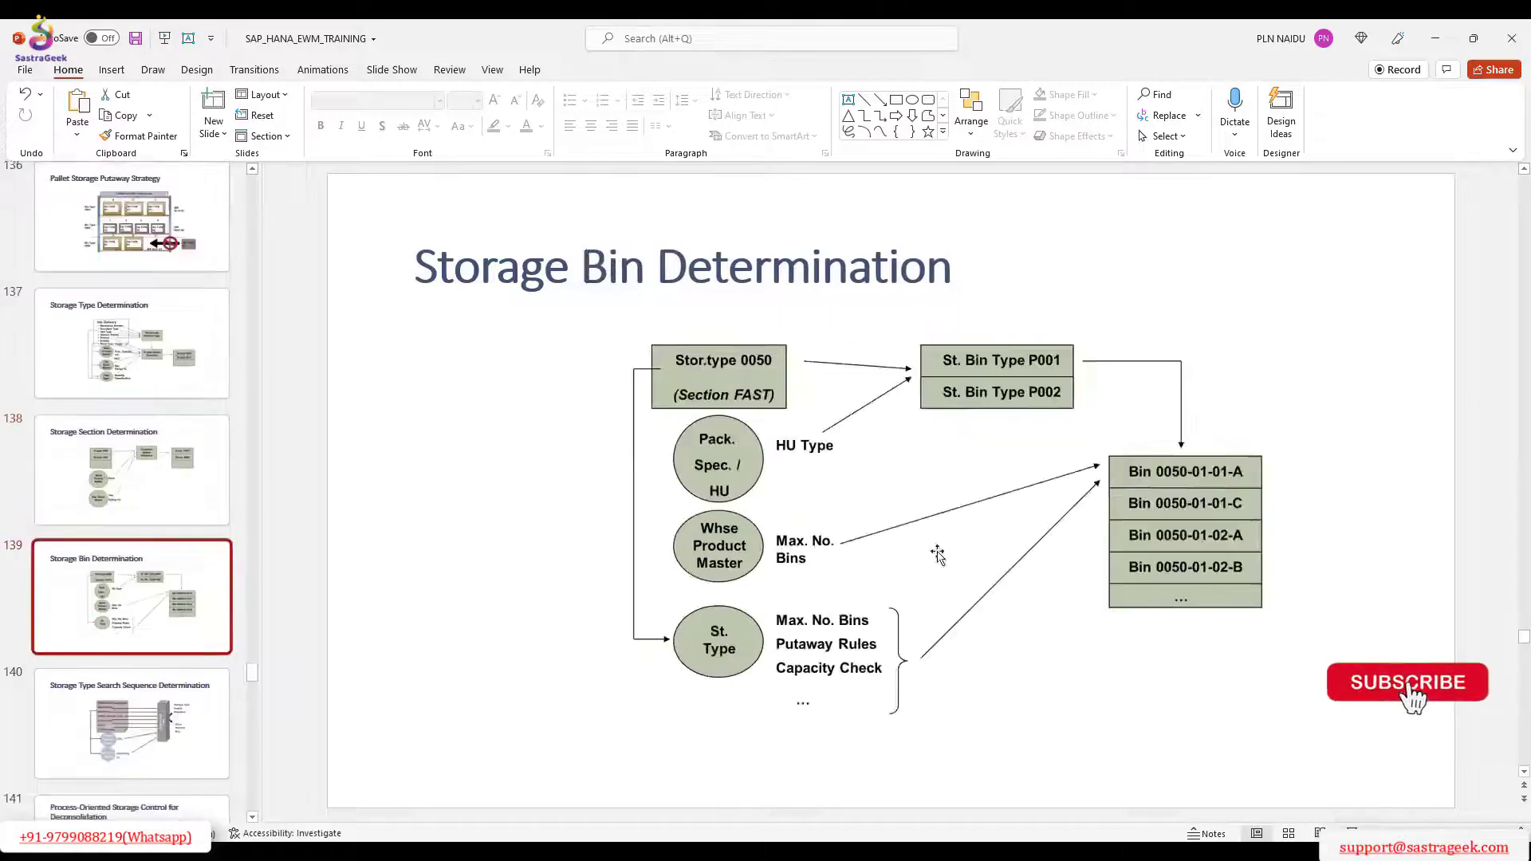
left_click(49, 486)
left_click(69, 339)
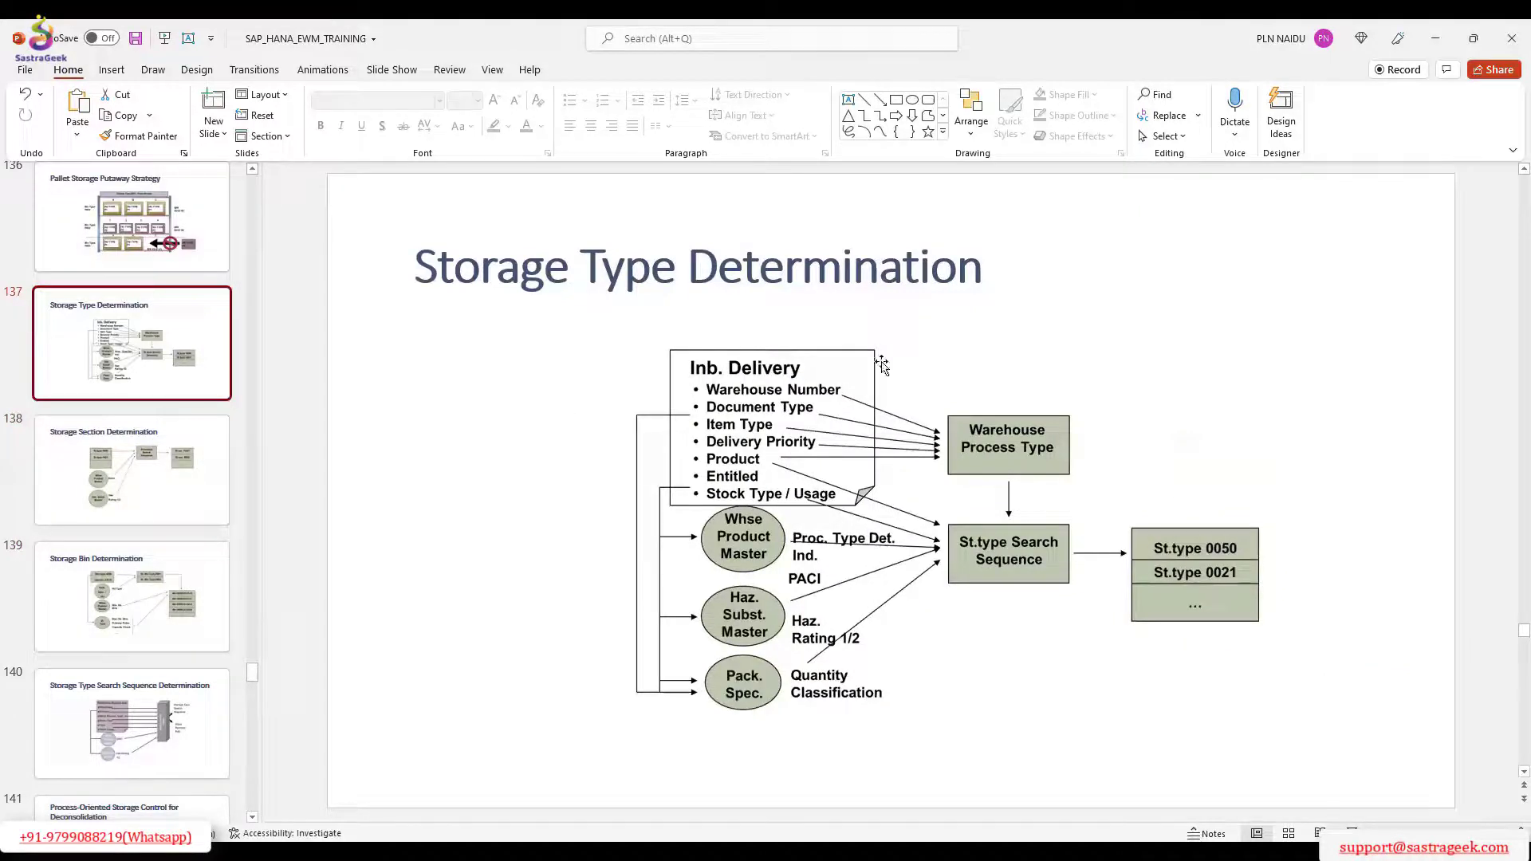
left_click(187, 708)
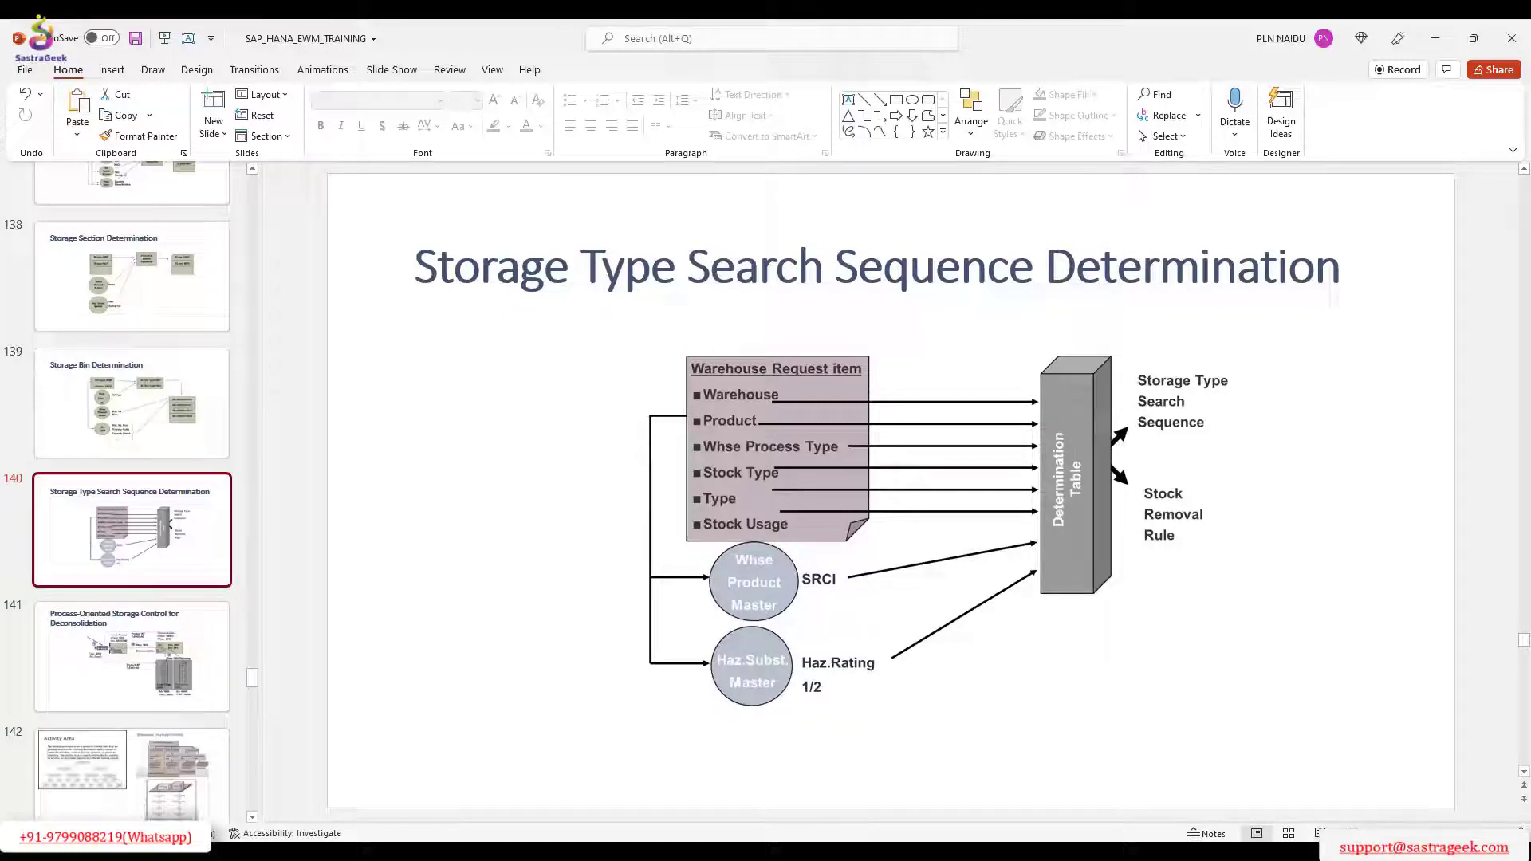
Step: Switch to SAP and open the Create Purchase Order transaction, ME21N
key("alt+Tab")
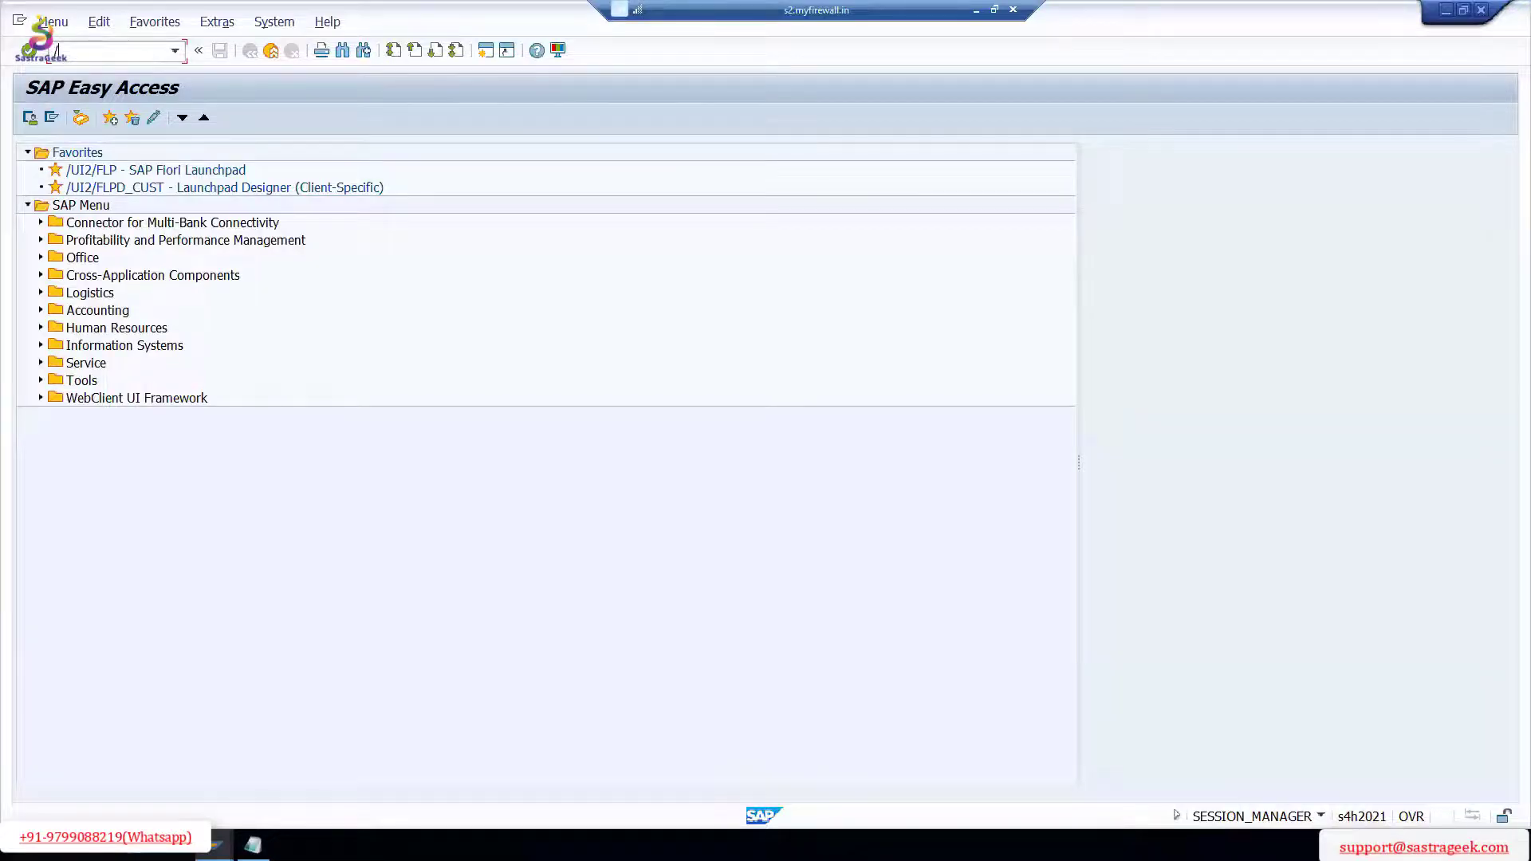
type("me21n")
key("Return")
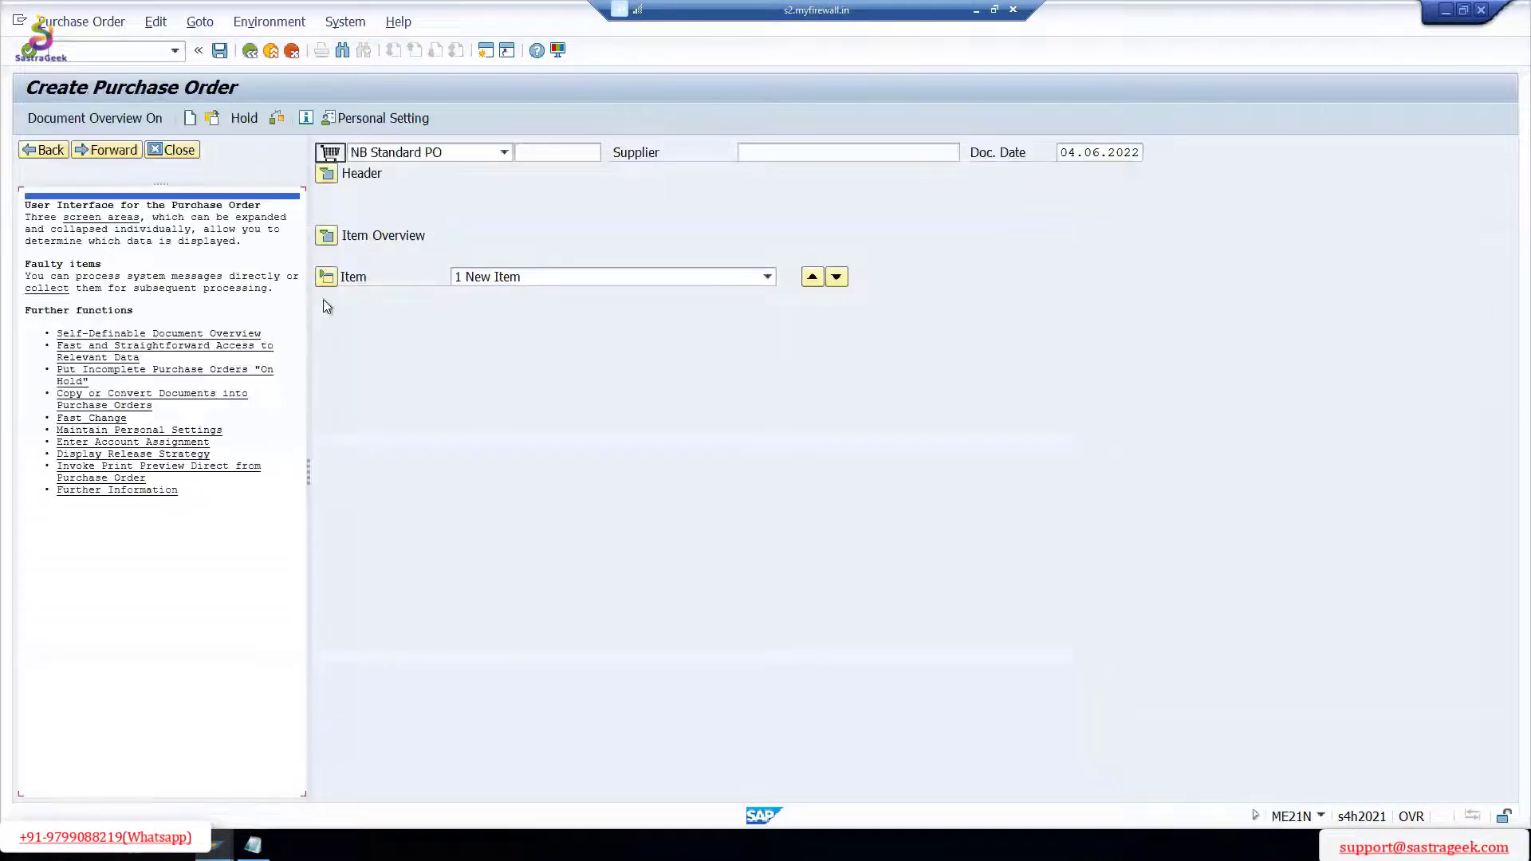
Step: Show the document overview with My purchase orders listed, close the help text and widen the overview pane
left_click(122, 125)
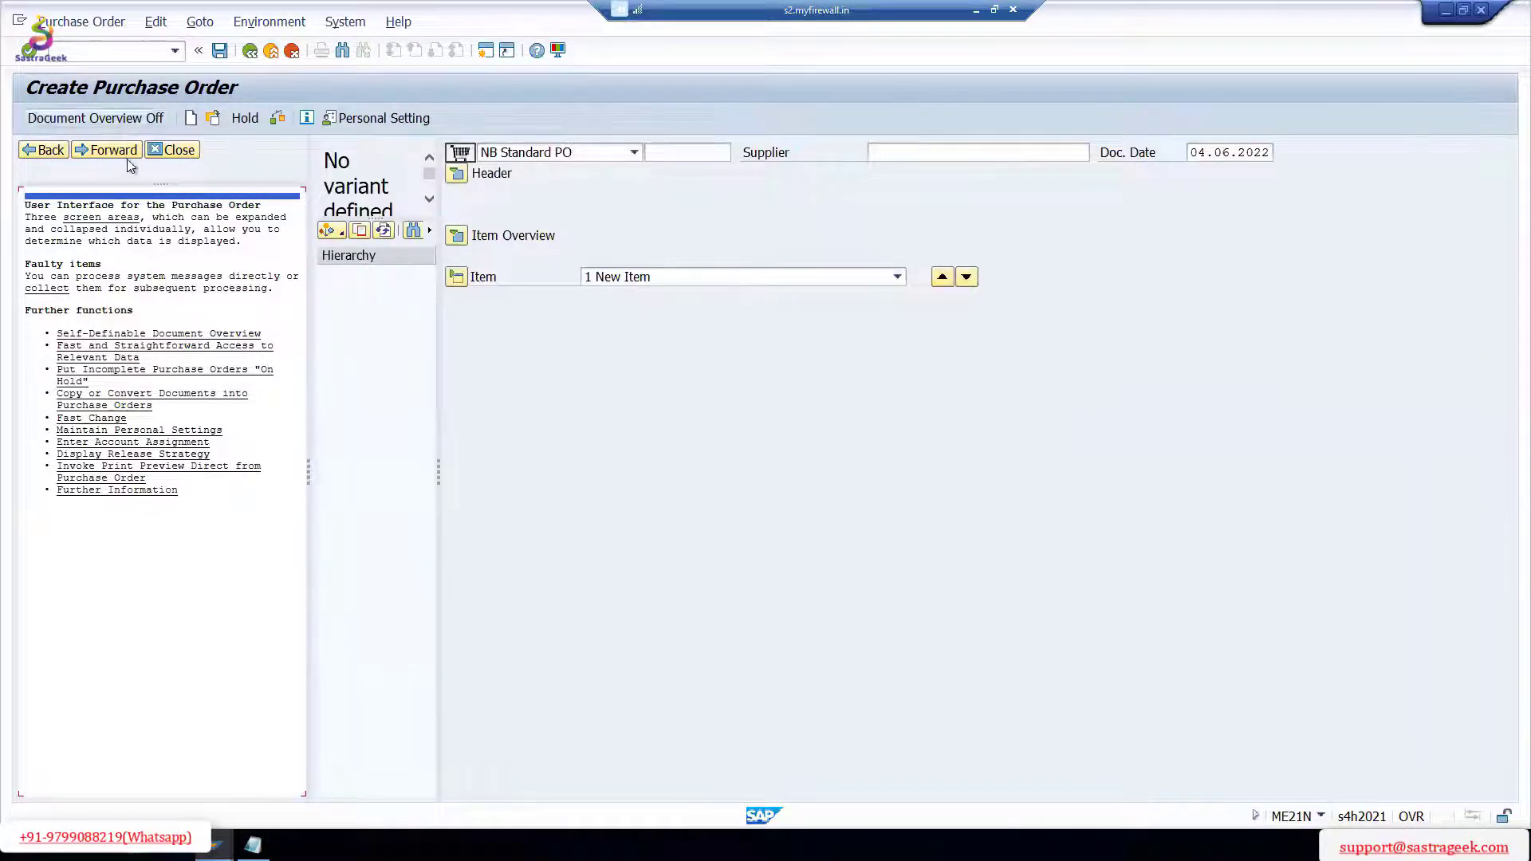
left_click(190, 151)
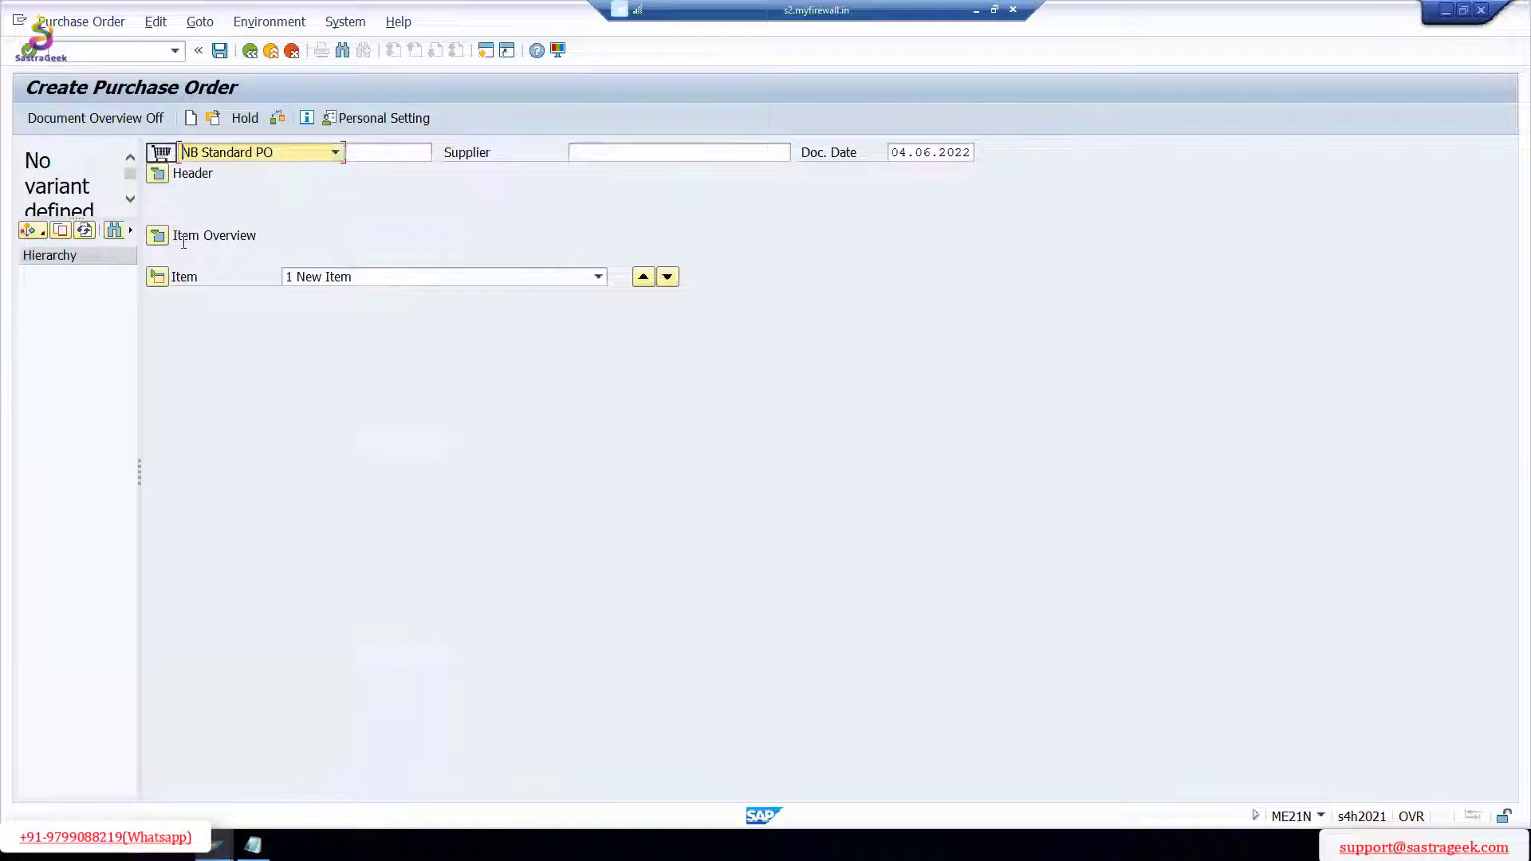
left_click_drag(220, 351, 233, 350)
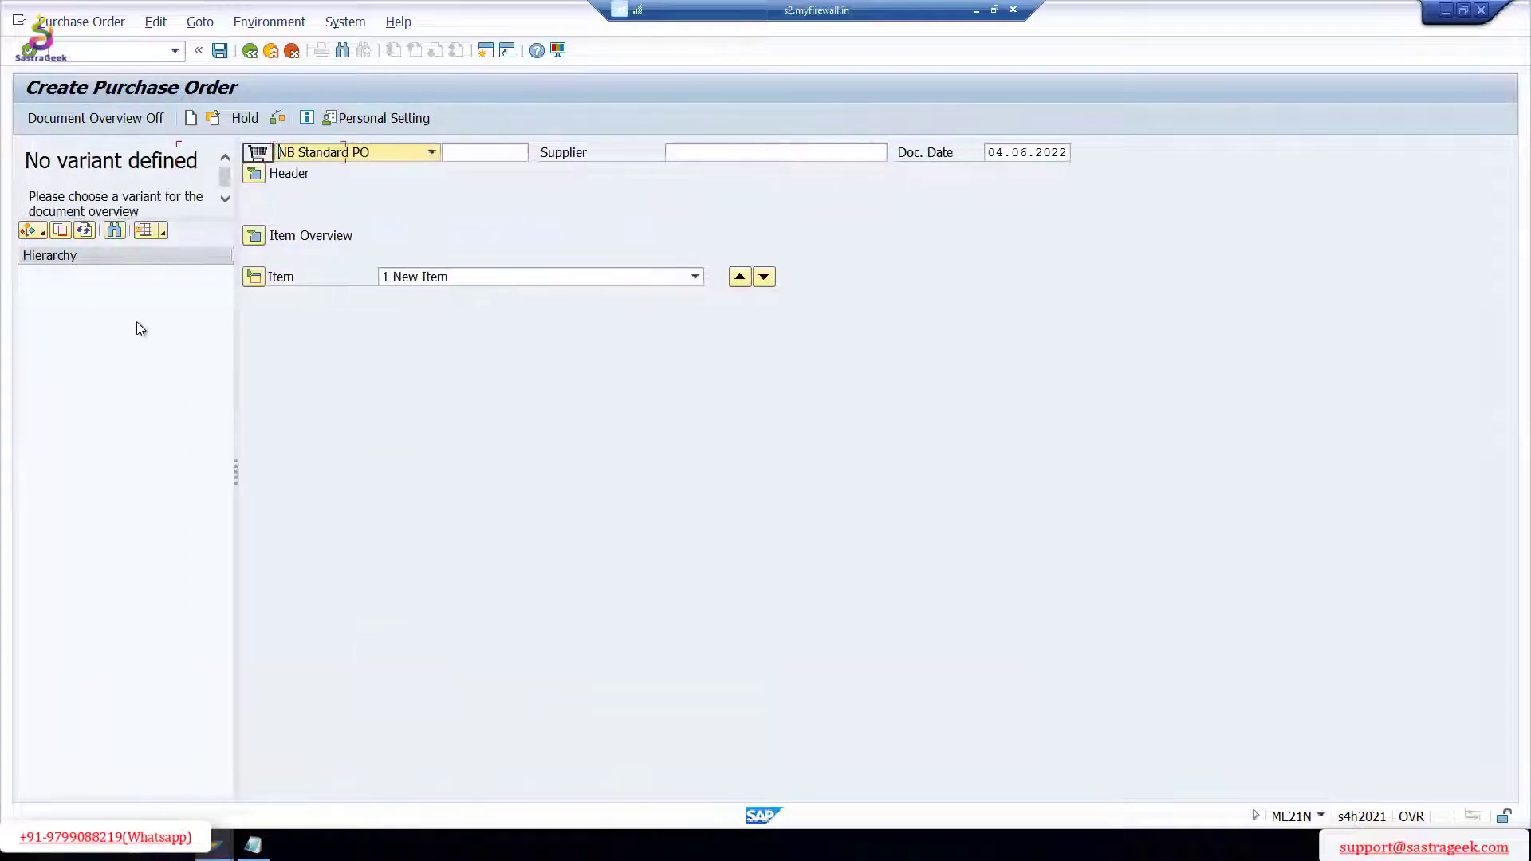
left_click(32, 230)
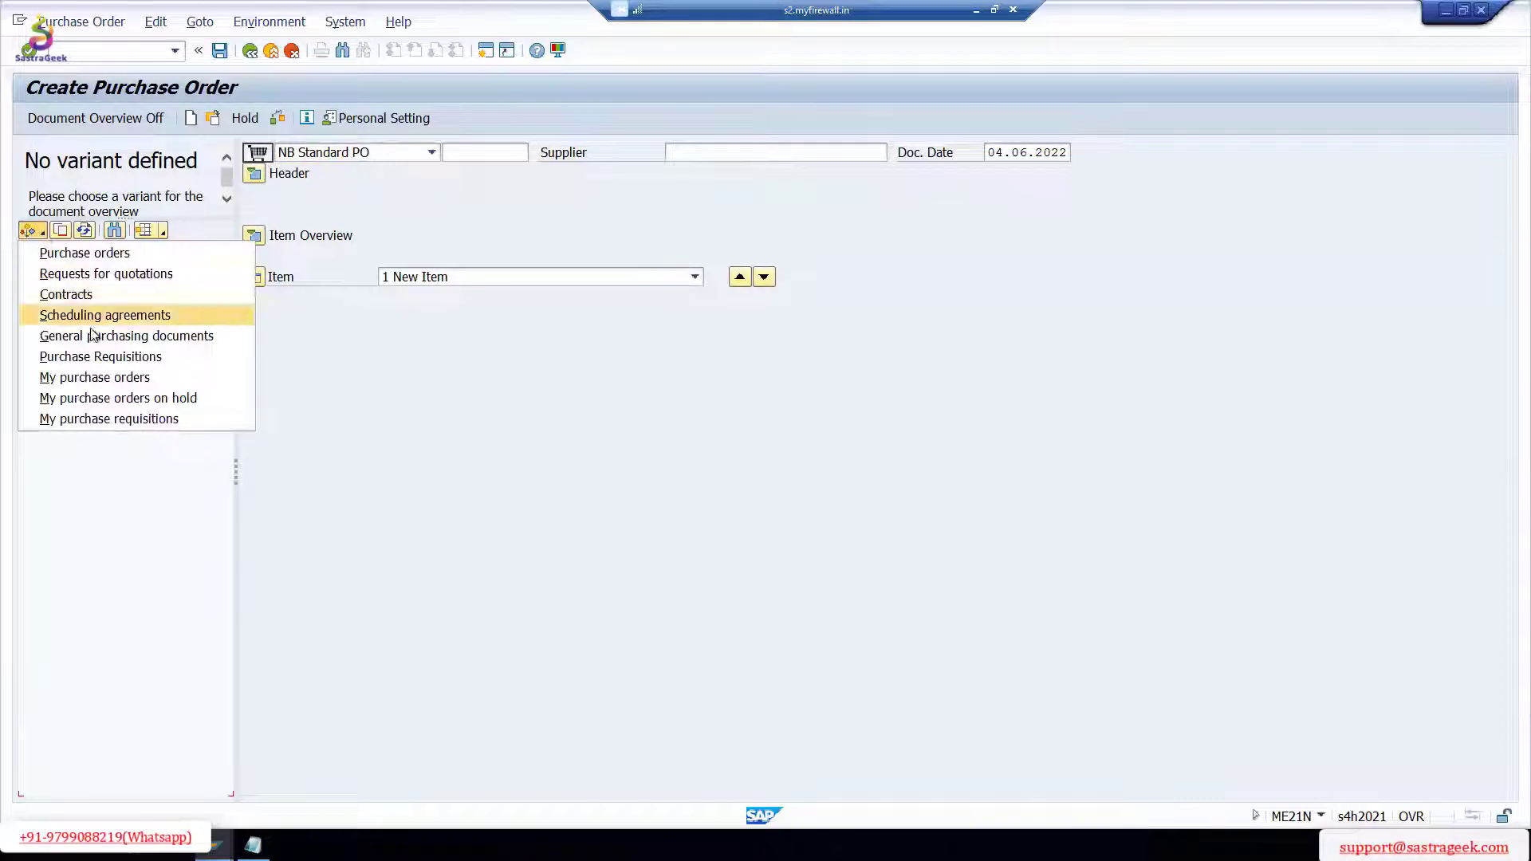
left_click(102, 382)
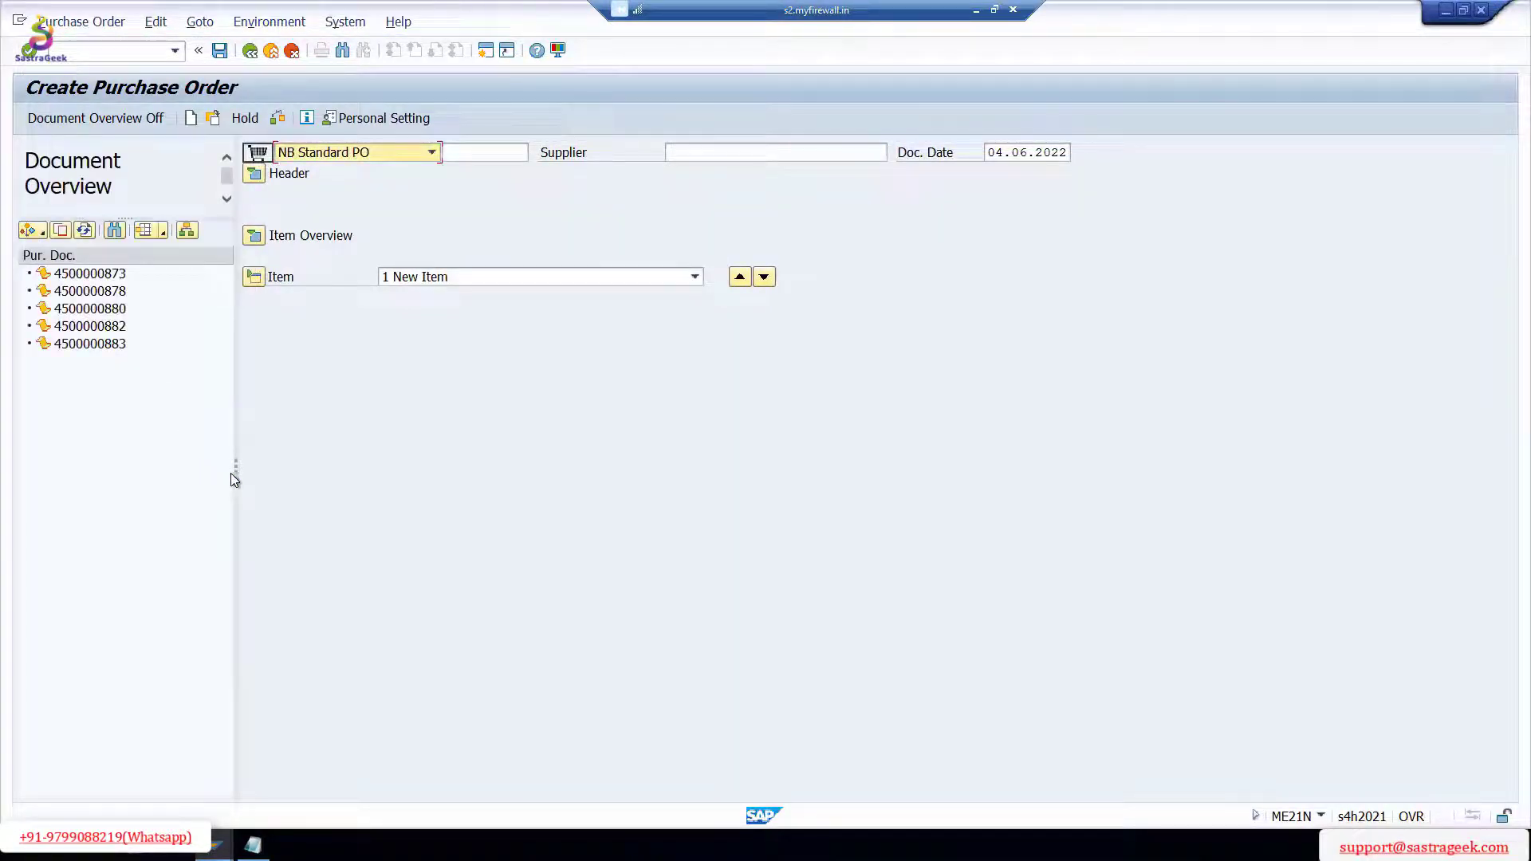
left_click_drag(239, 471, 272, 475)
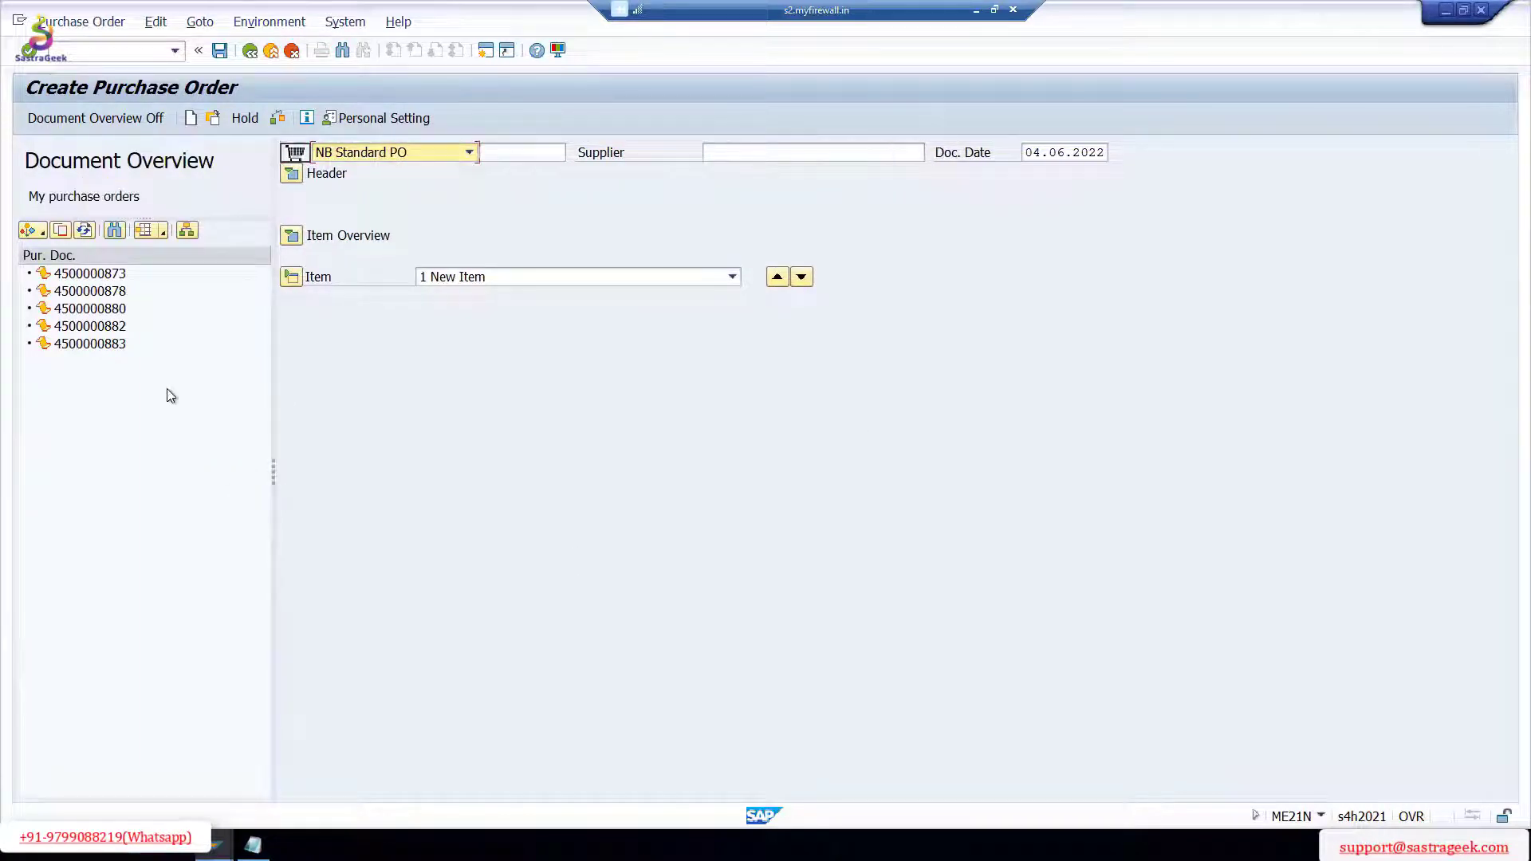
Step: Copy the last purchase order in the document overview into the new standard purchase order
left_click(117, 349)
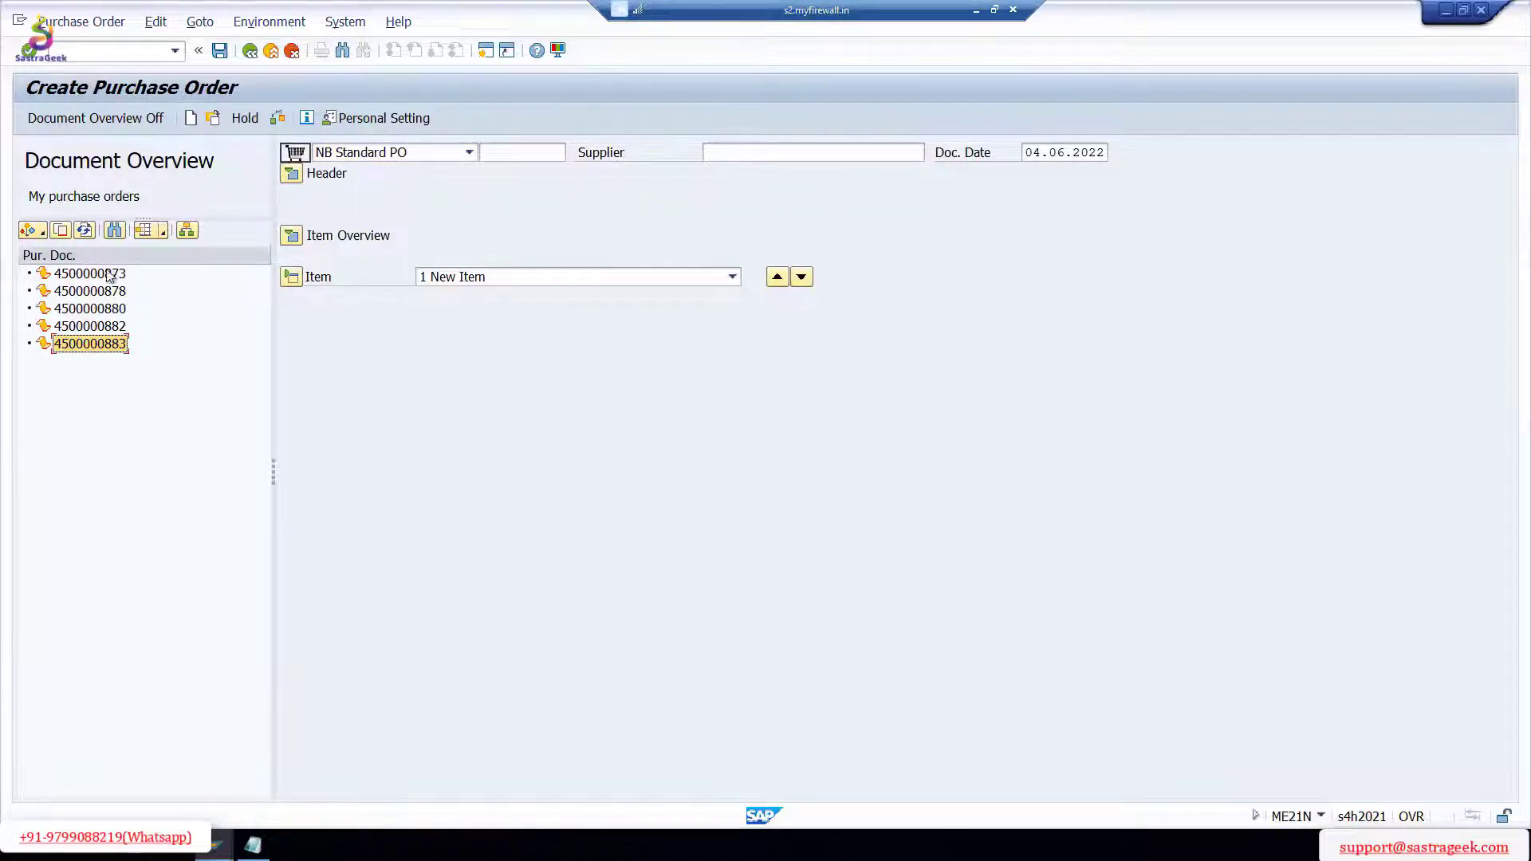
left_click(42, 233)
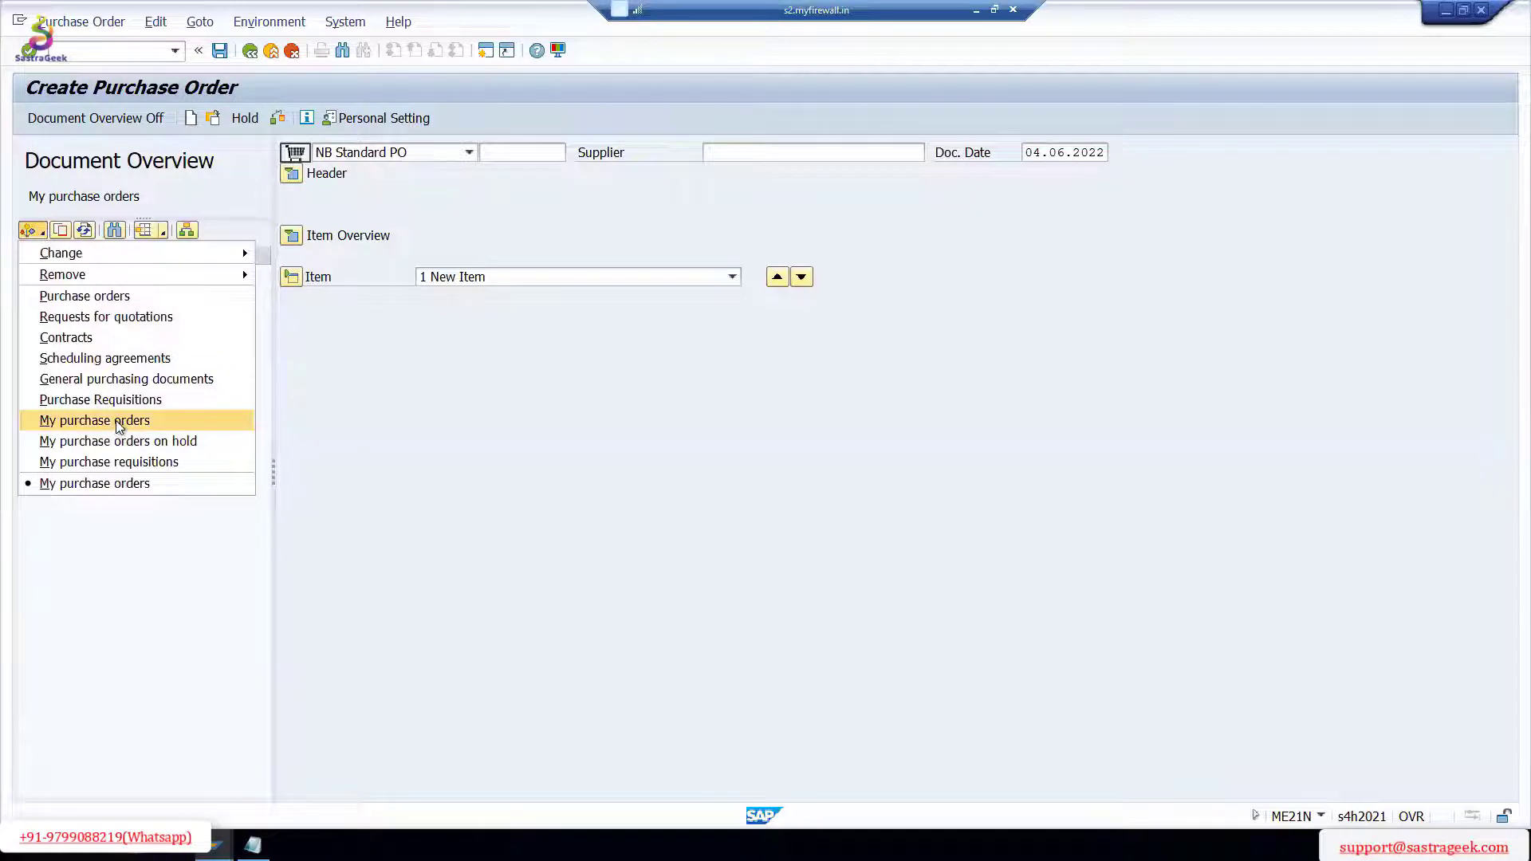
left_click(150, 444)
left_click(121, 351)
left_click_drag(115, 349, 302, 154)
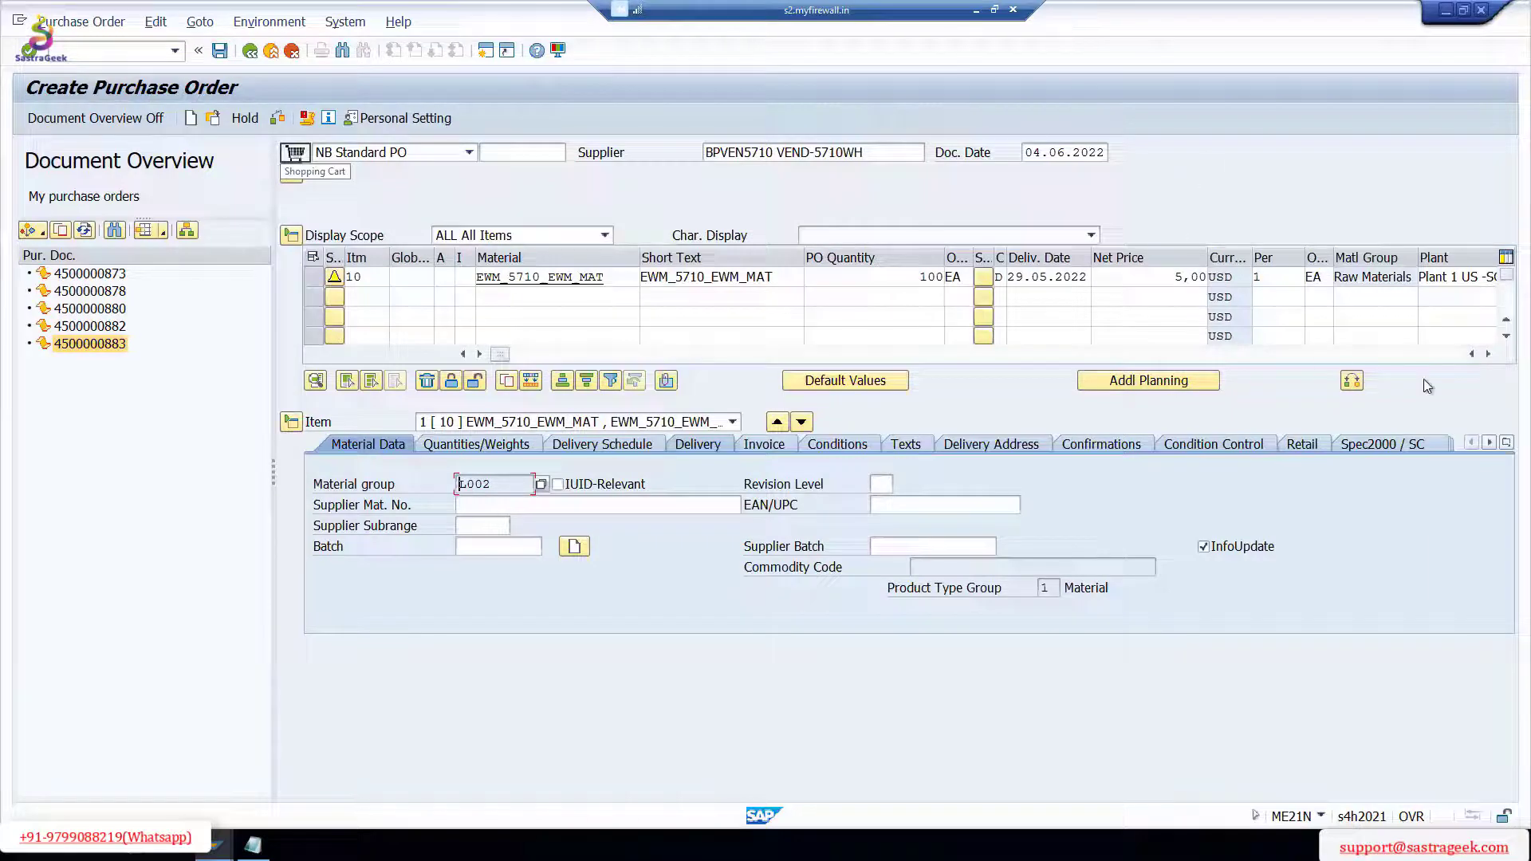
Step: Check the plant and storage location of item 10 and set its PO quantity to 500
left_click(1487, 353)
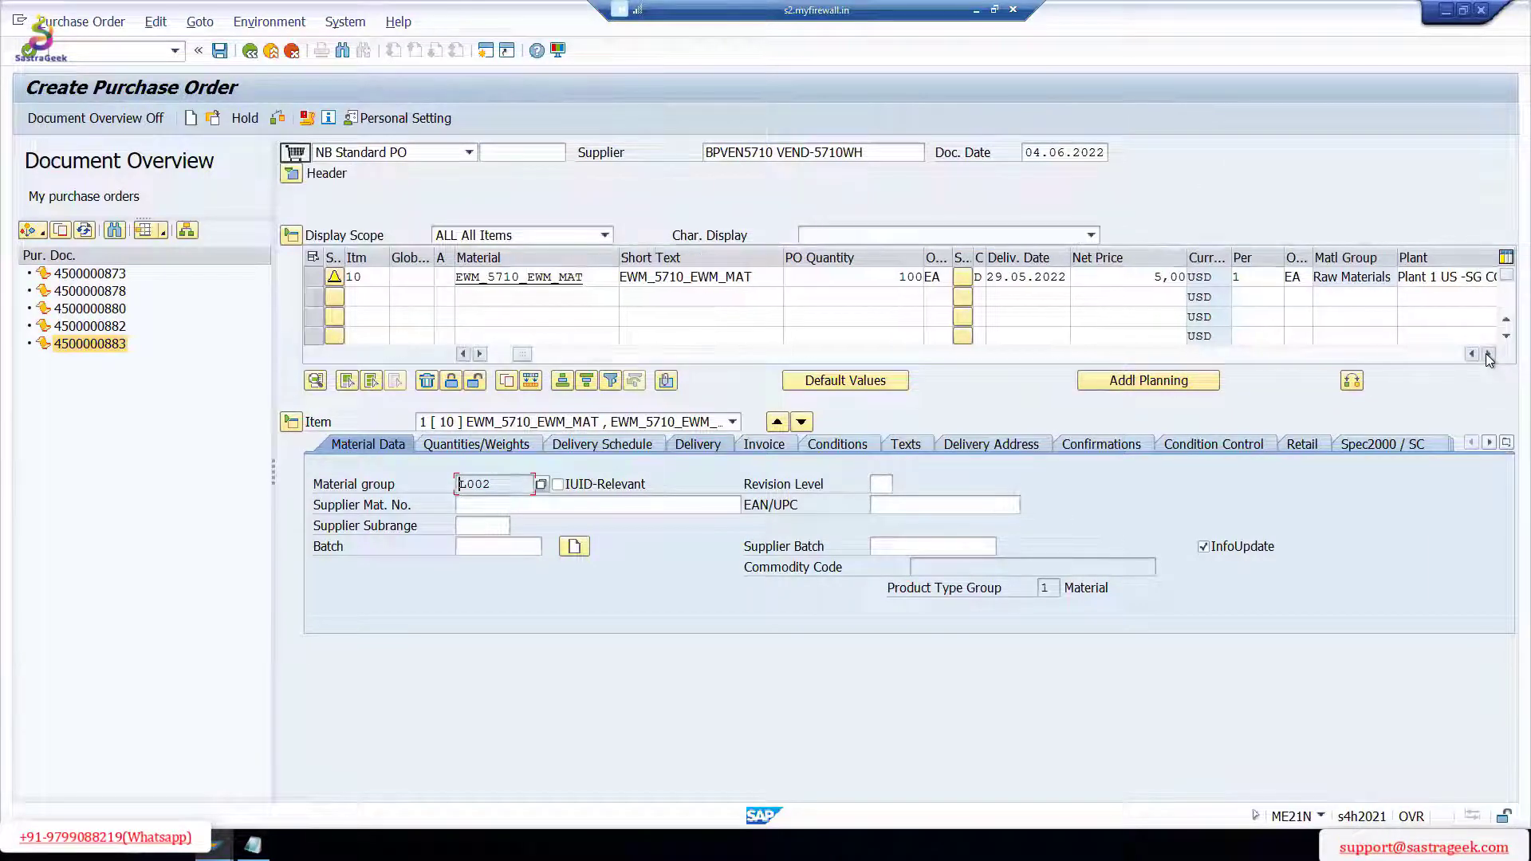
left_click(1488, 354)
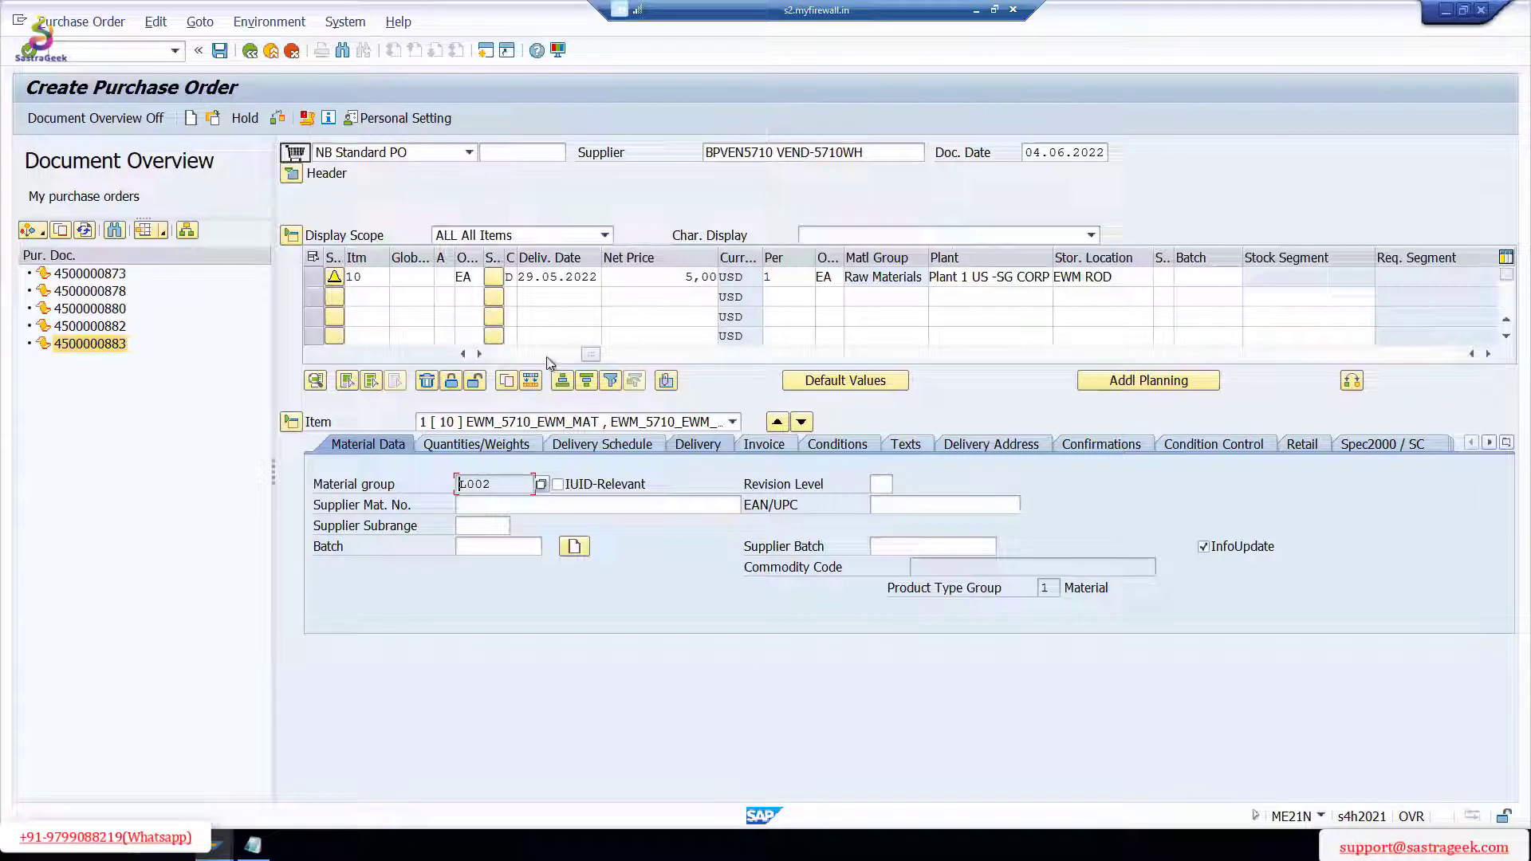
left_click(501, 354)
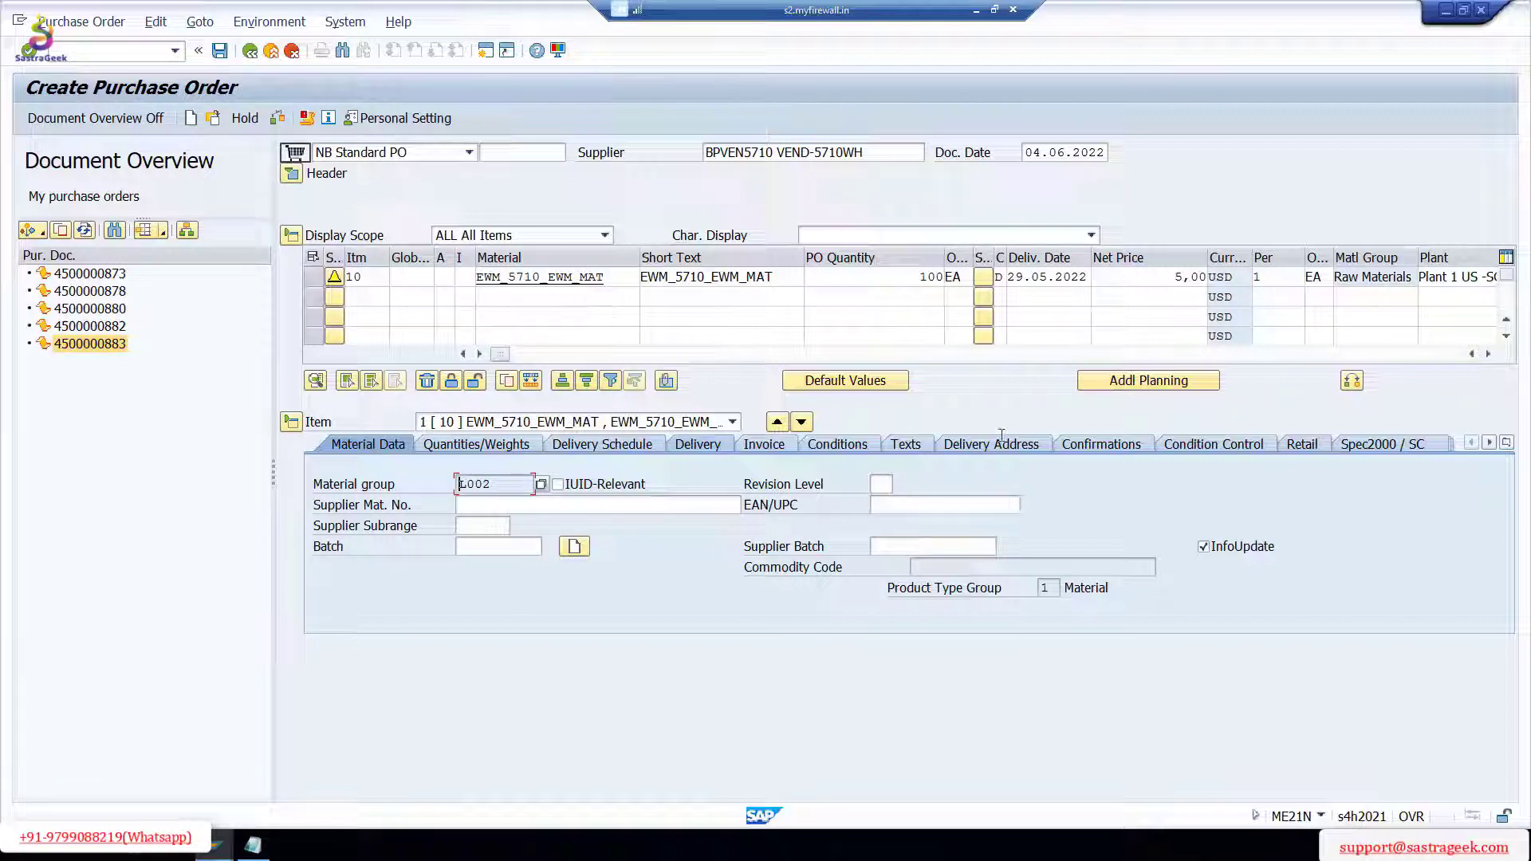
left_click(928, 276)
type("5")
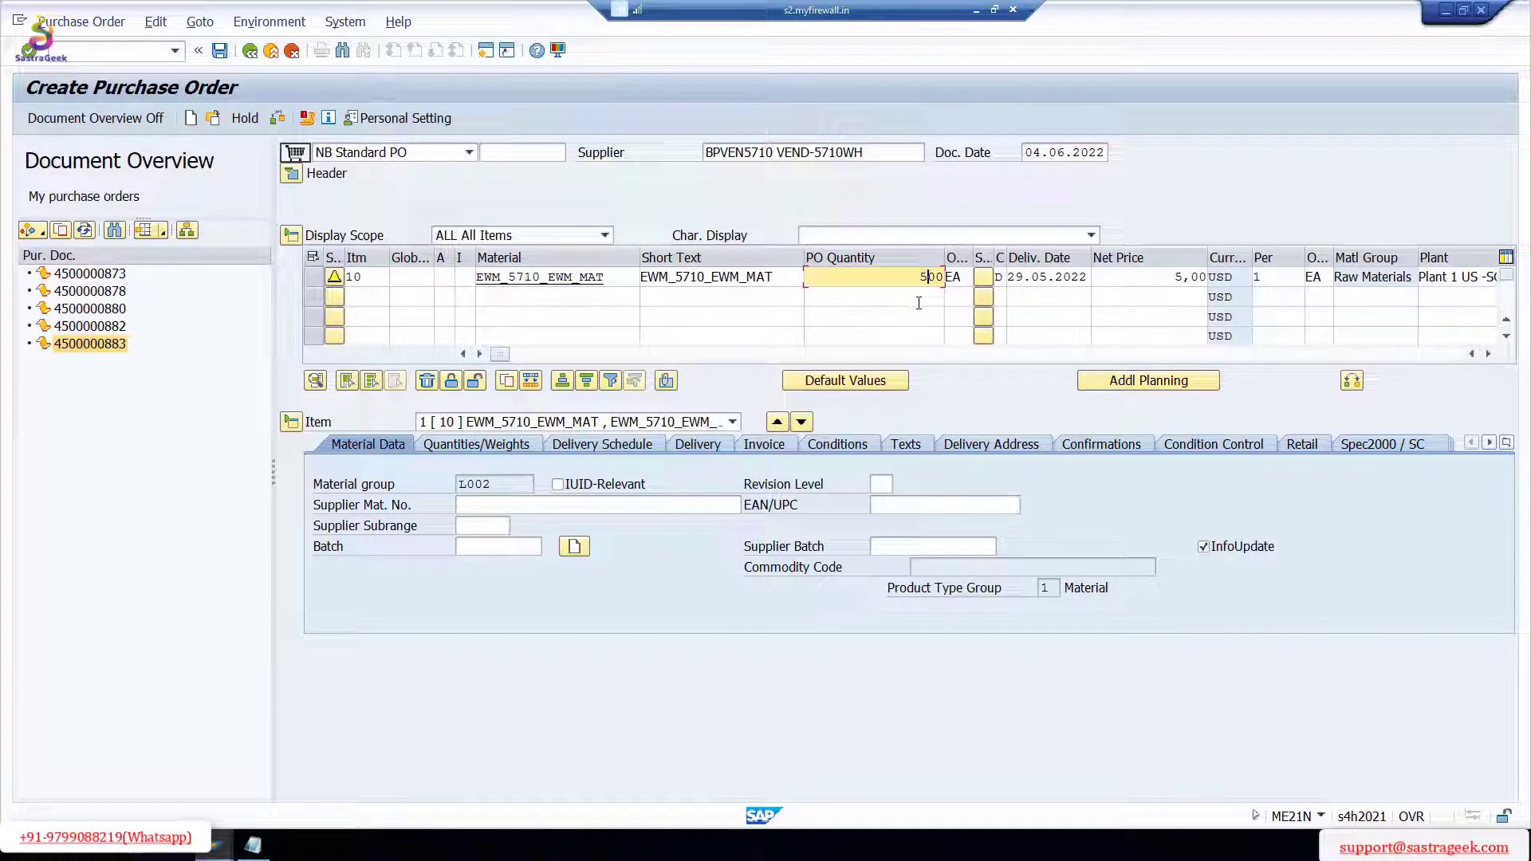
double_click(925, 276)
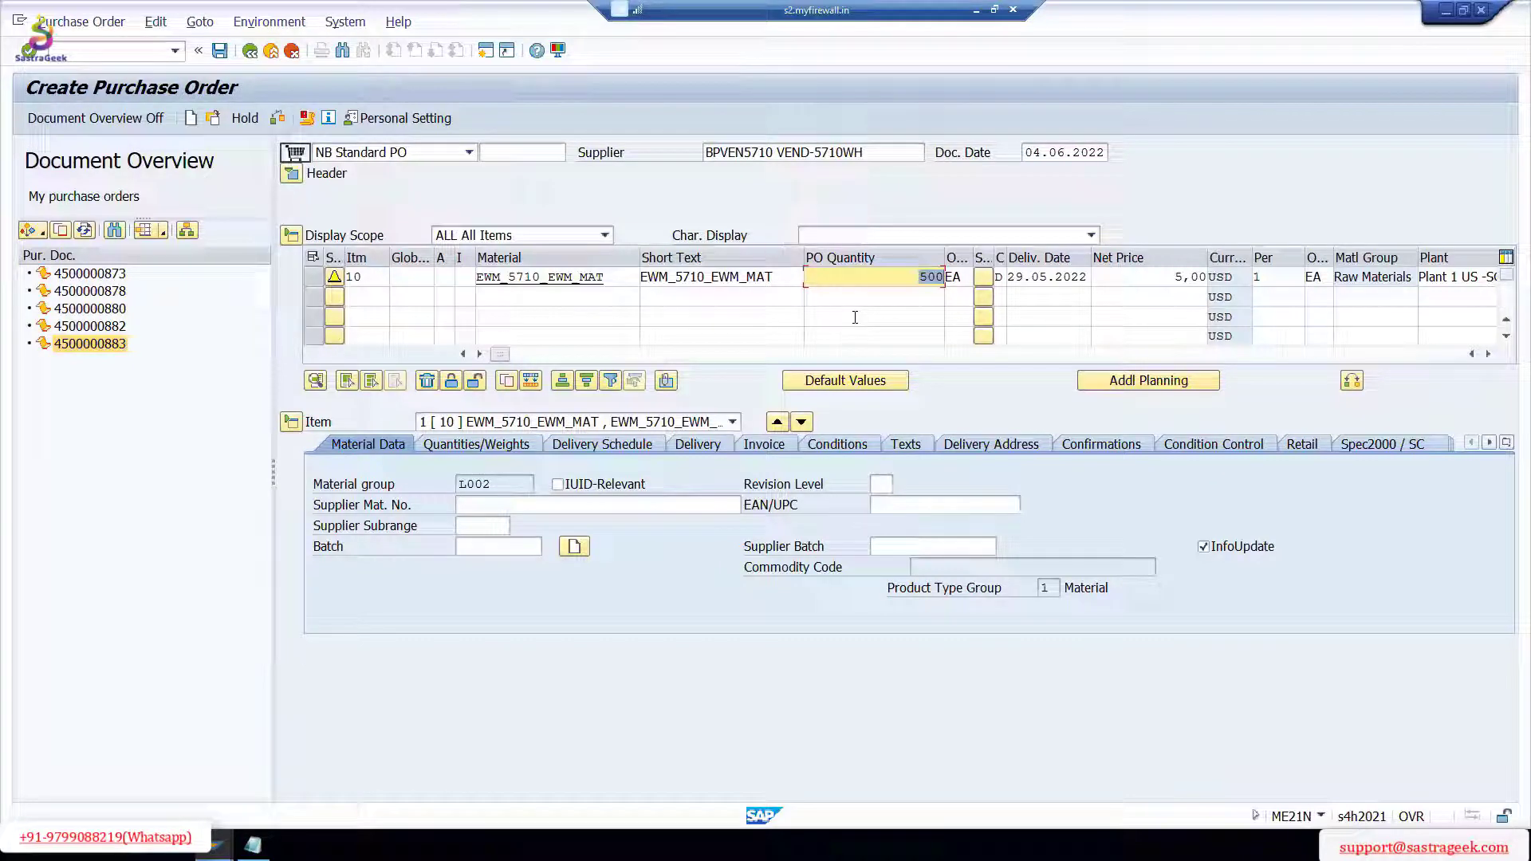
Step: Open transaction MM03 in a new session and bring up the view selection for material EWM_5710_PACK_MAT
left_click(485, 51)
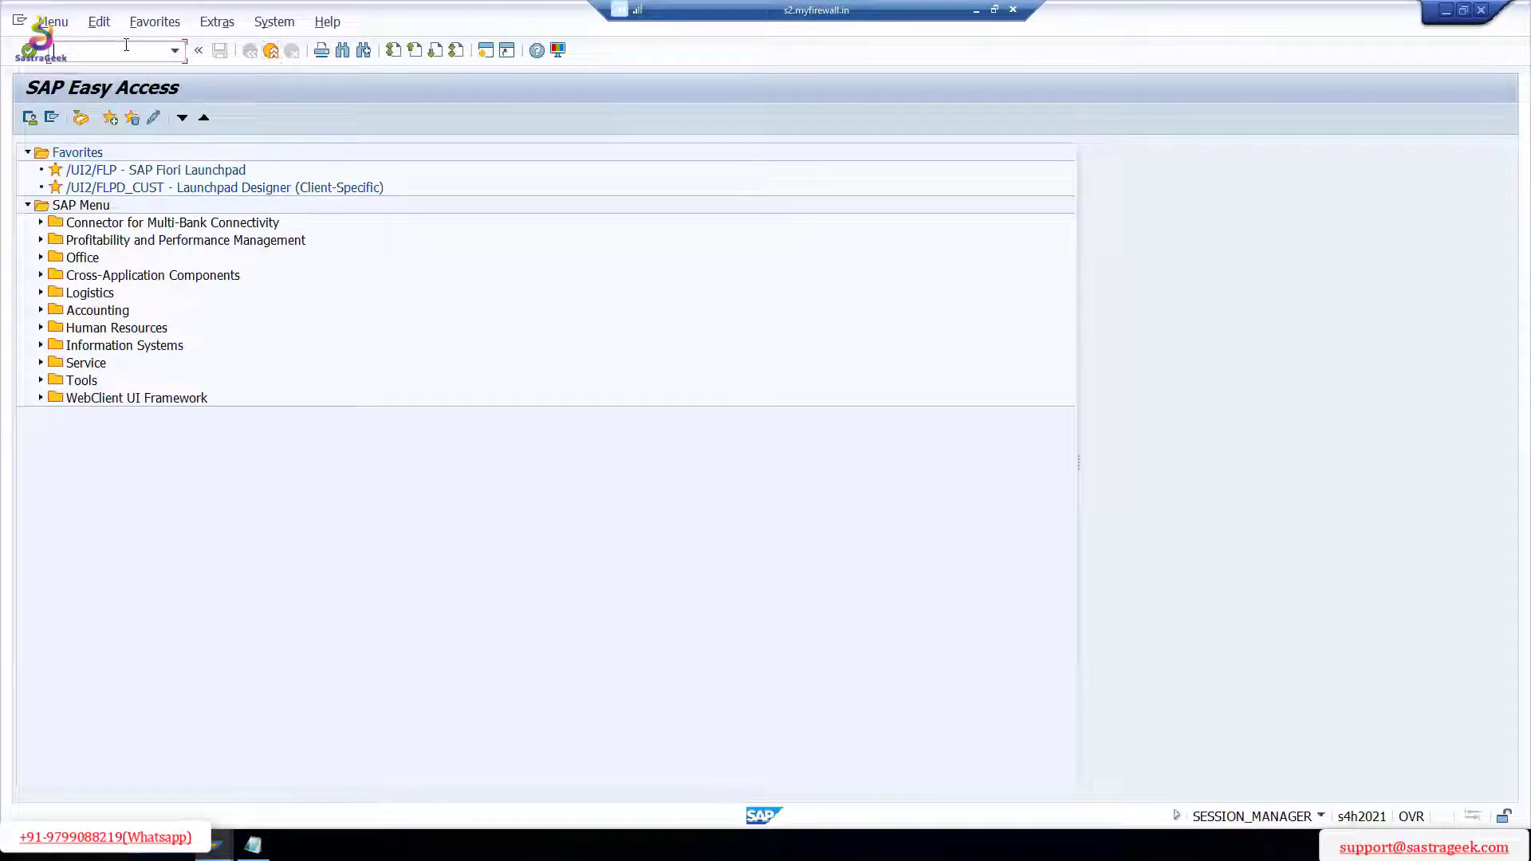
type("mm03")
key("Return")
type("ewm_571")
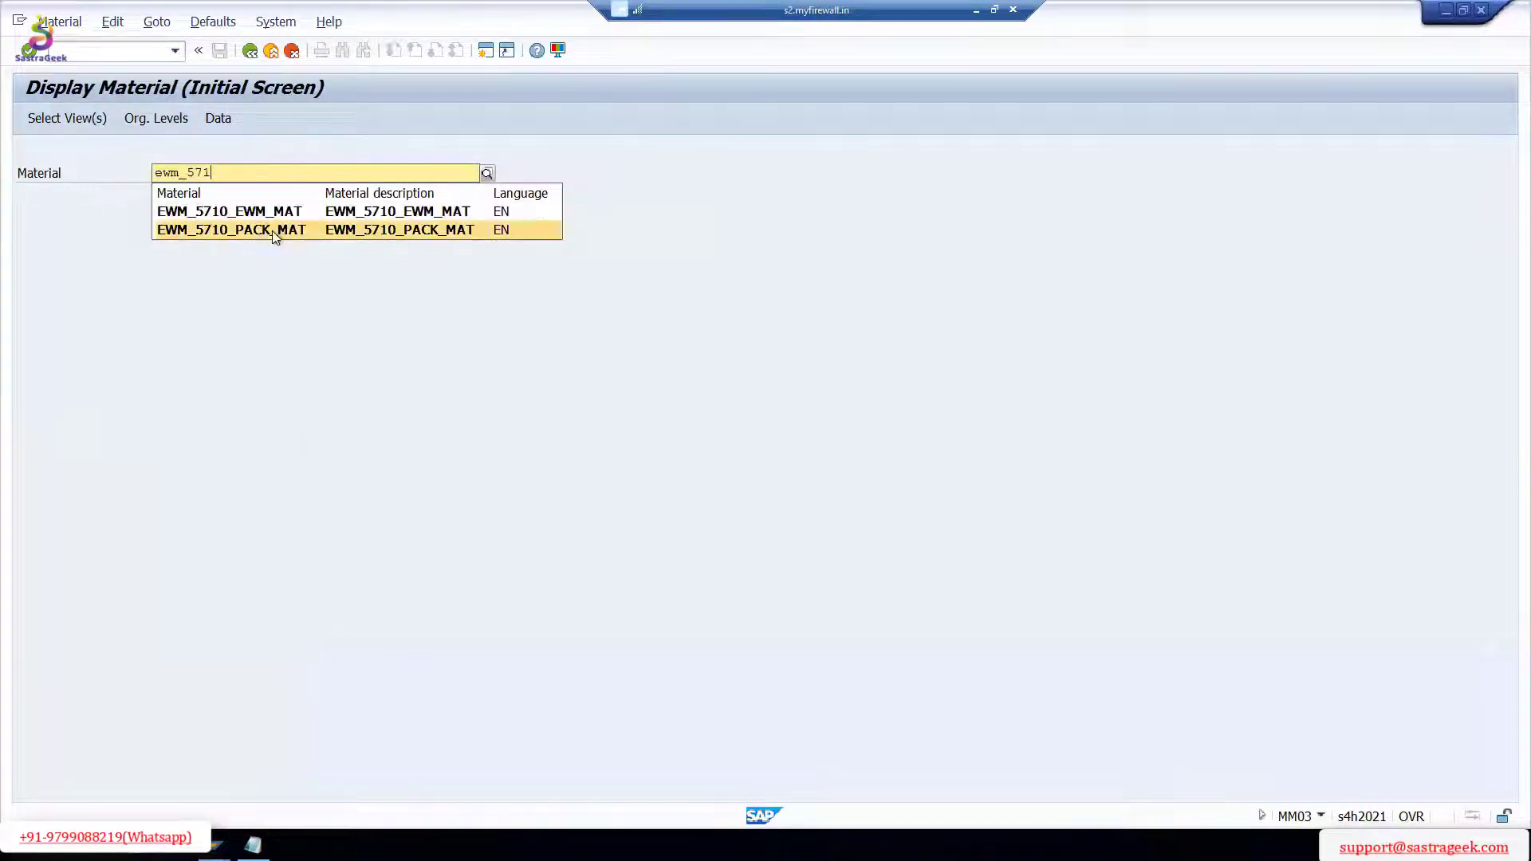
left_click(272, 231)
key("Return")
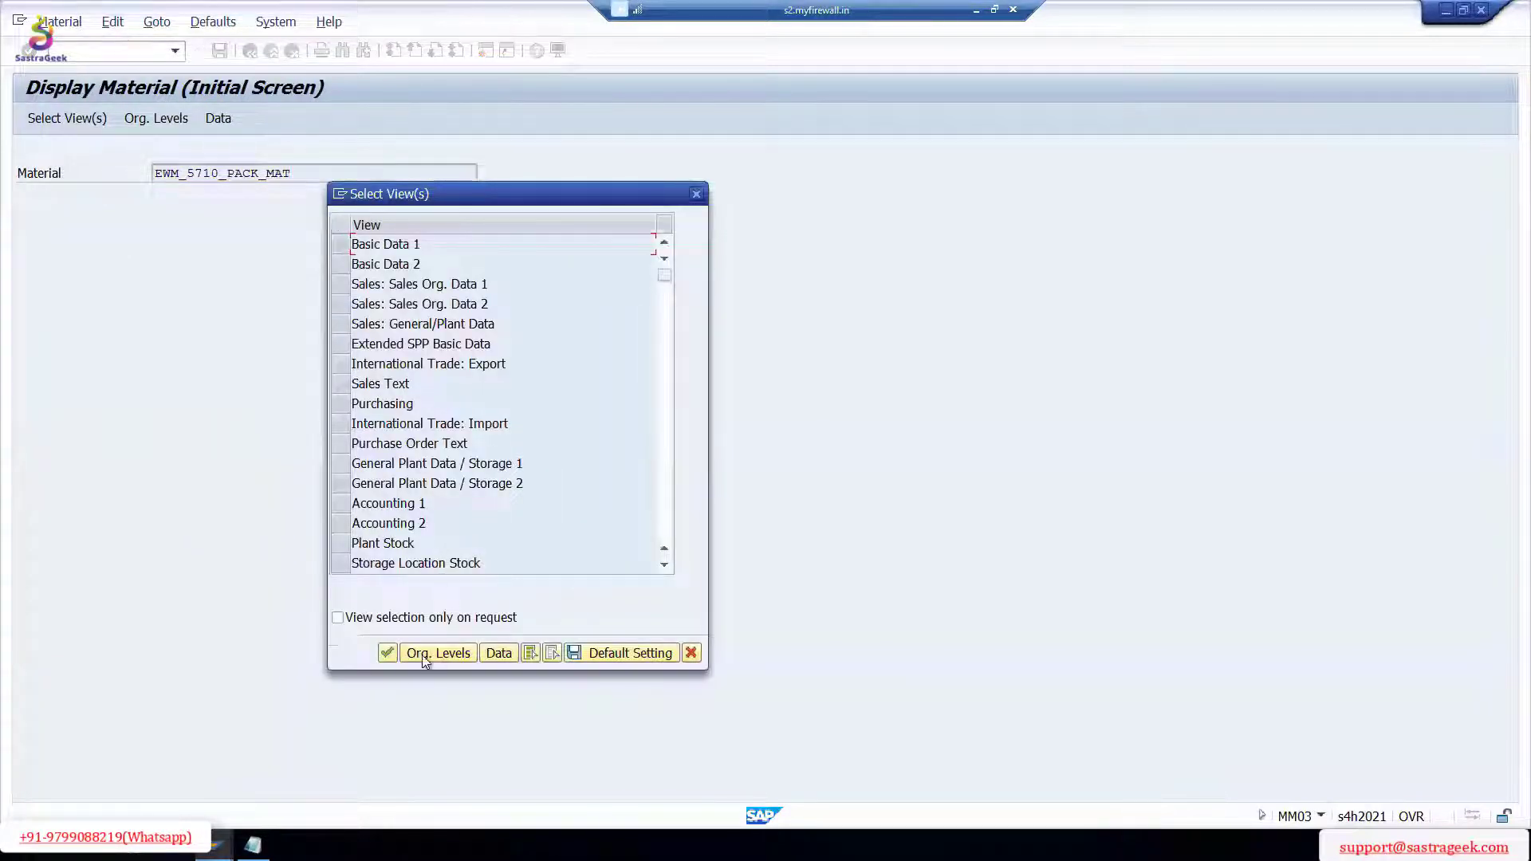